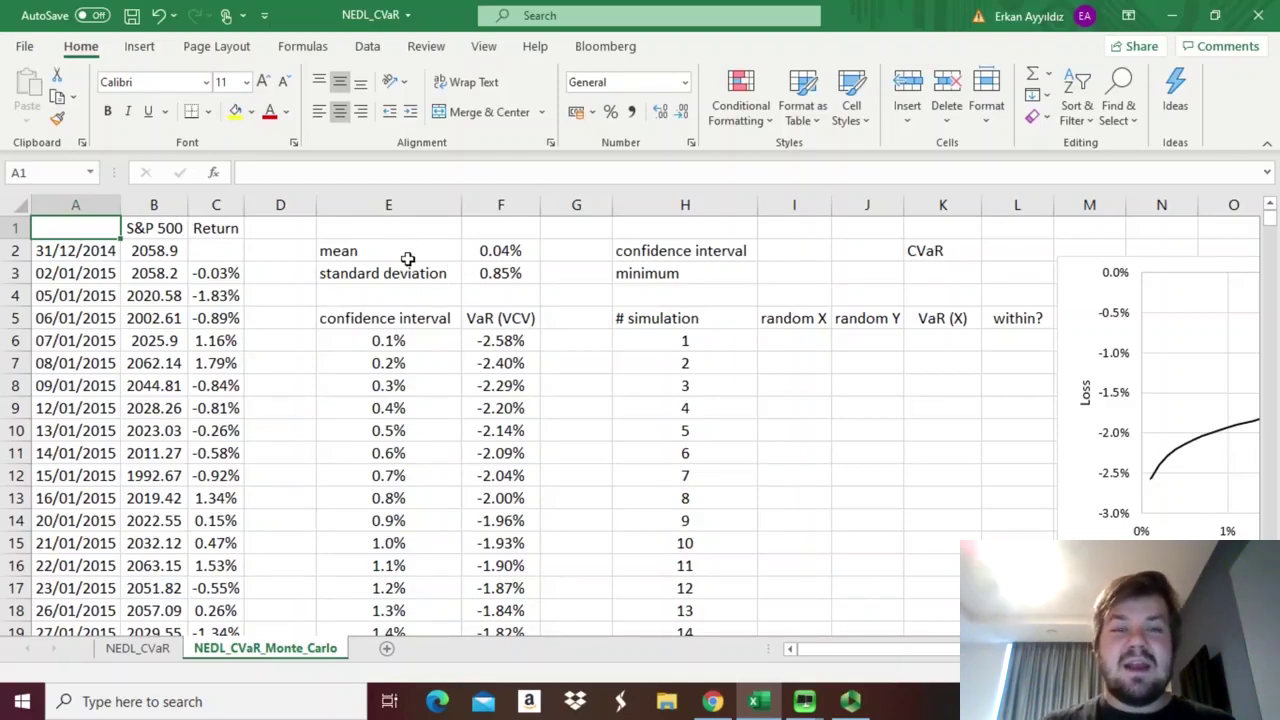
# Review the mean, standard deviation and first VaR (VCV) formula, and bring the simulation table and loss chart into view
pyautogui.moveTo(408, 258); pyautogui.dragTo(494, 278)
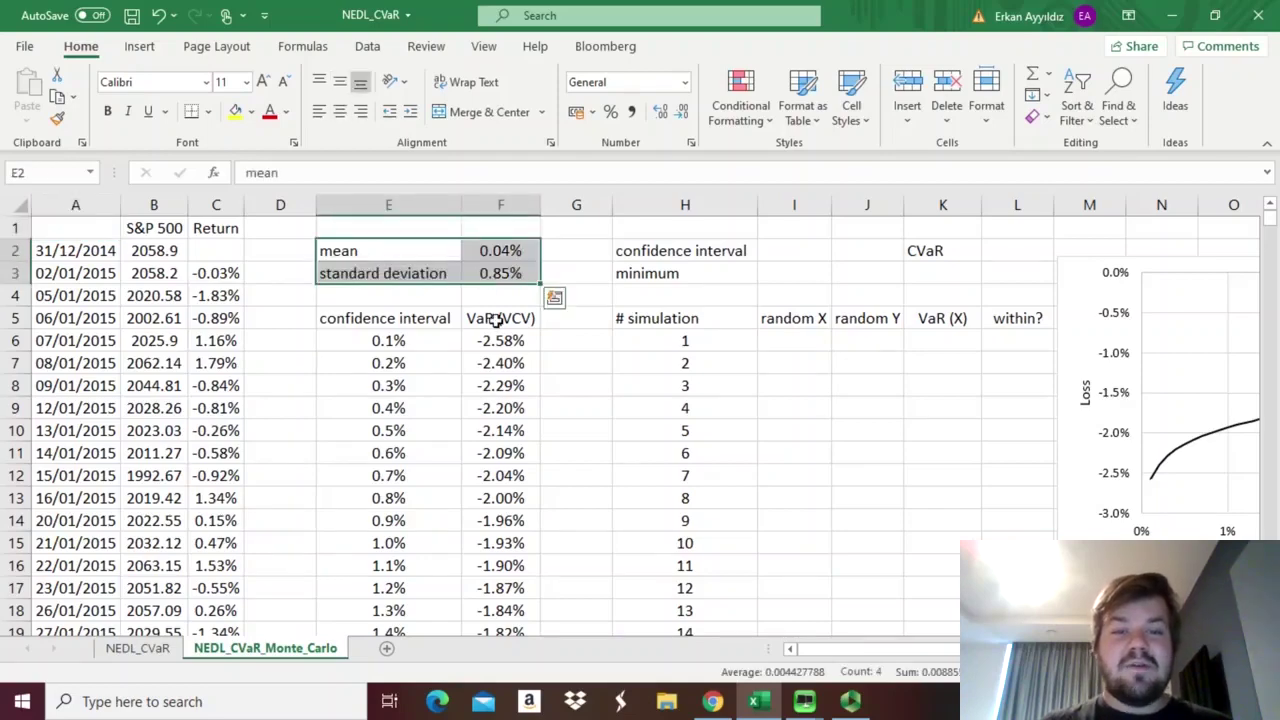
pyautogui.click(500, 317)
pyautogui.click(502, 341)
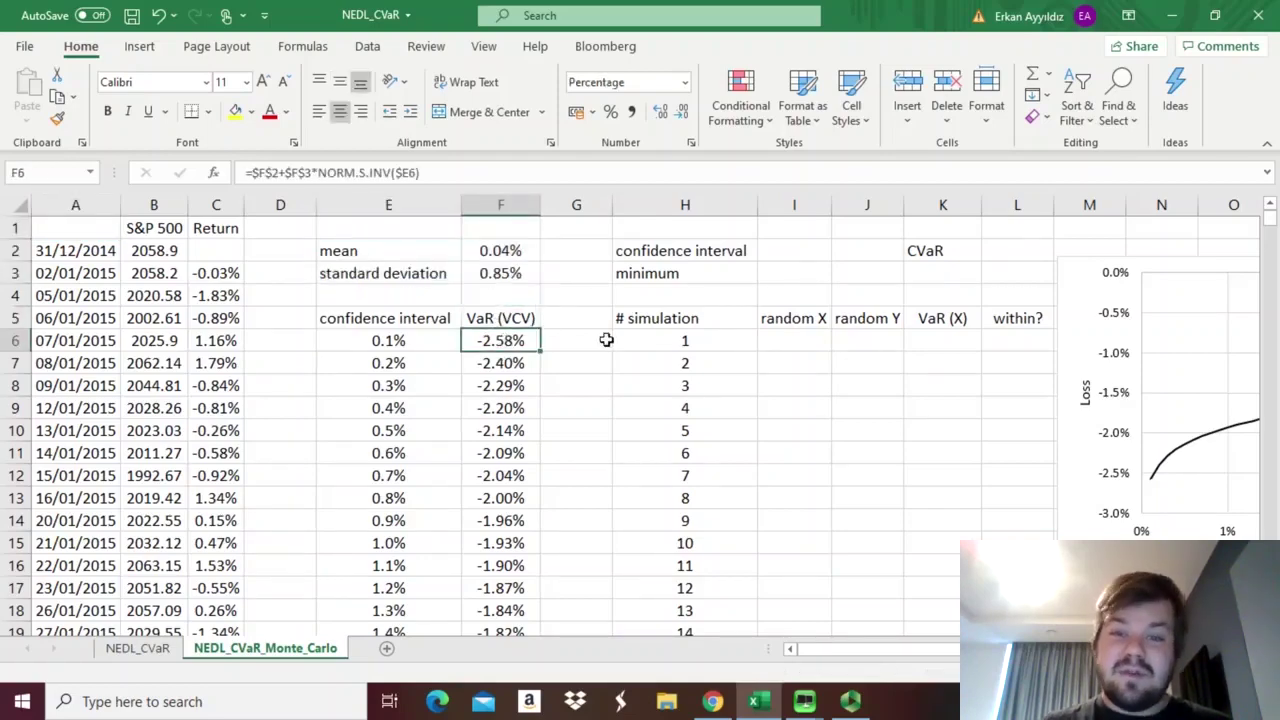
pyautogui.click(803, 360)
pyautogui.press('Right')
pyautogui.press('Right')
pyautogui.press('Right')
pyautogui.press('Right')
pyautogui.press('Right')
pyautogui.press('Right')
pyautogui.press('Right')
pyautogui.press('Right')
pyautogui.press('Right')
pyautogui.press('Right')
pyautogui.press('Right')
pyautogui.press('Right')
pyautogui.press('Right')
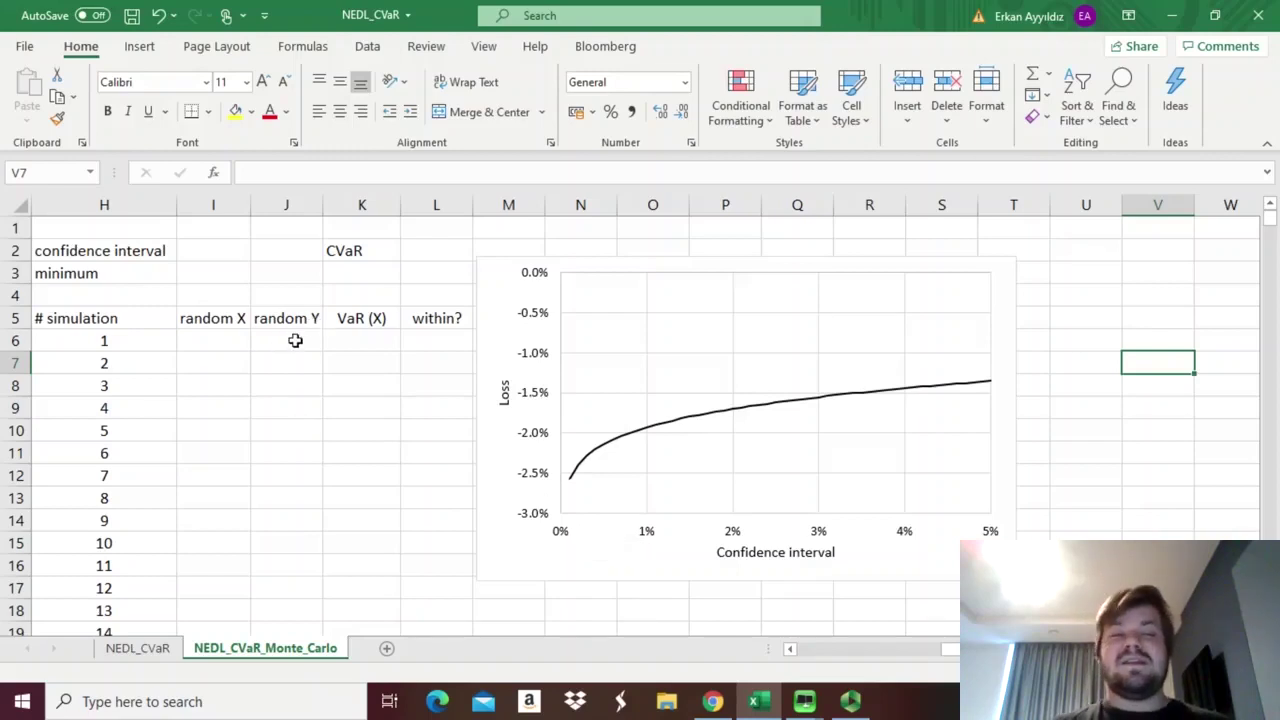
# Check how far down the simulation numbering in column H runs, and return to the top of the sheet
pyautogui.click(117, 346)
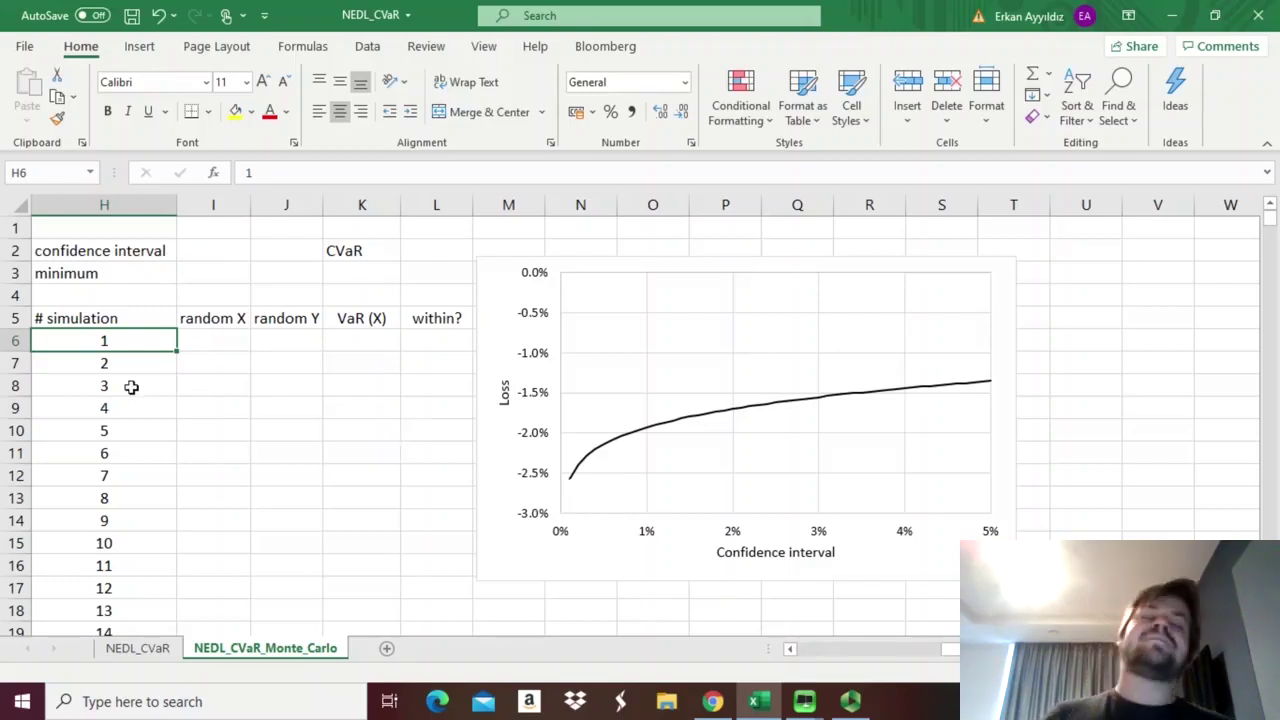
pyautogui.hotkey('ctrl', 'Down')
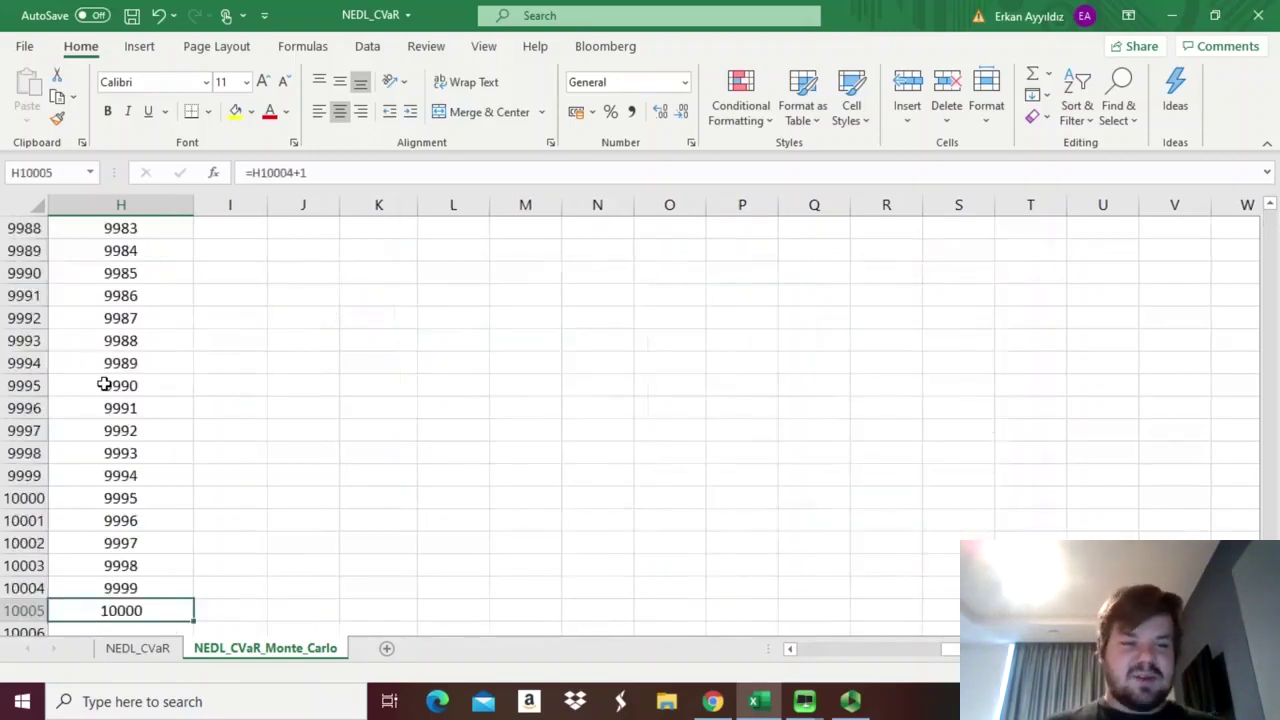
pyautogui.hotkey('ctrl', 'Up')
pyautogui.hotkey('ctrl', 'Up')
pyautogui.hotkey('ctrl', 'Up')
# Format the confidence interval input in I2 as a percentage and set it to 1%, and set the minimum in I3 to -10%
pyautogui.press('Right')
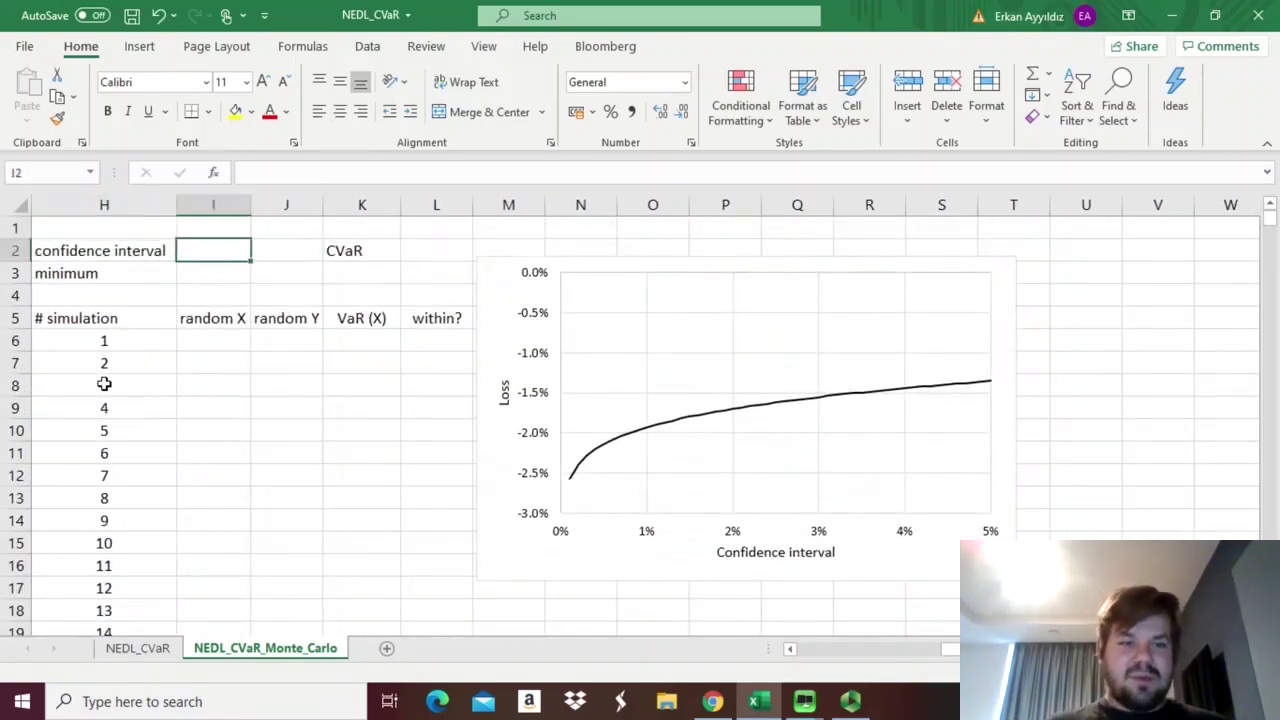
pyautogui.hotkey('ctrl', 'shift', '5')
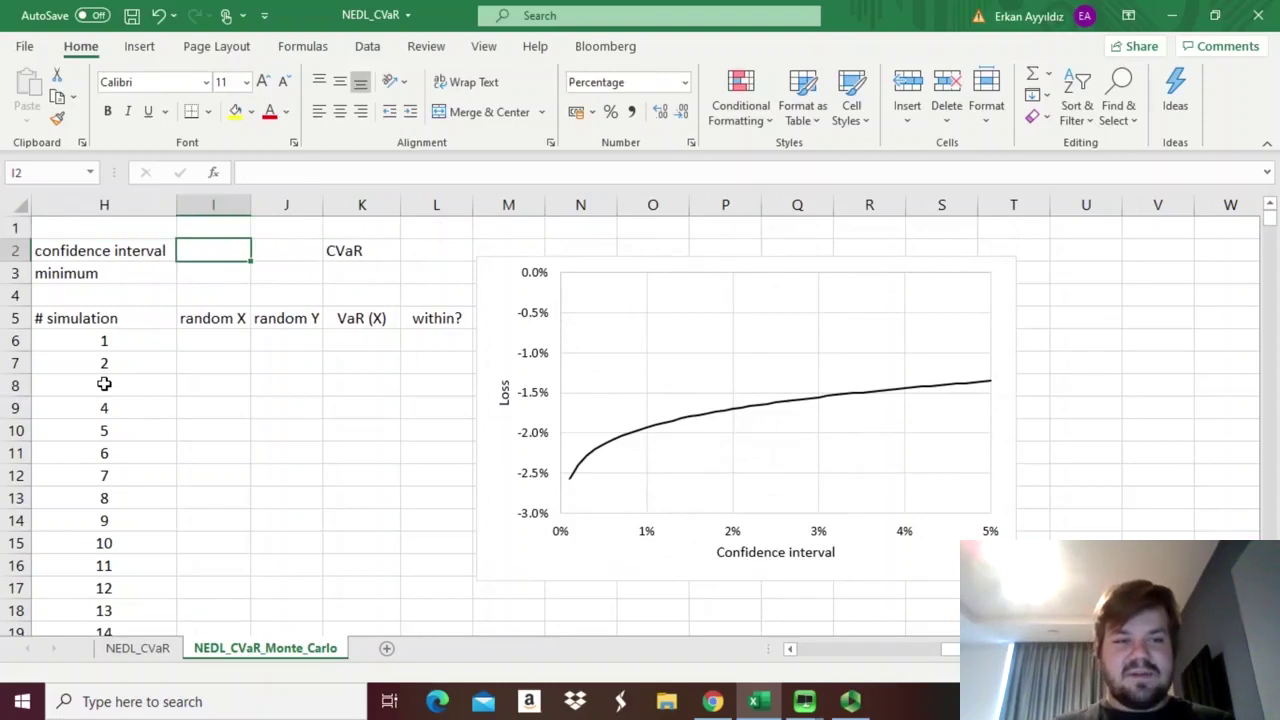
pyautogui.write('1')
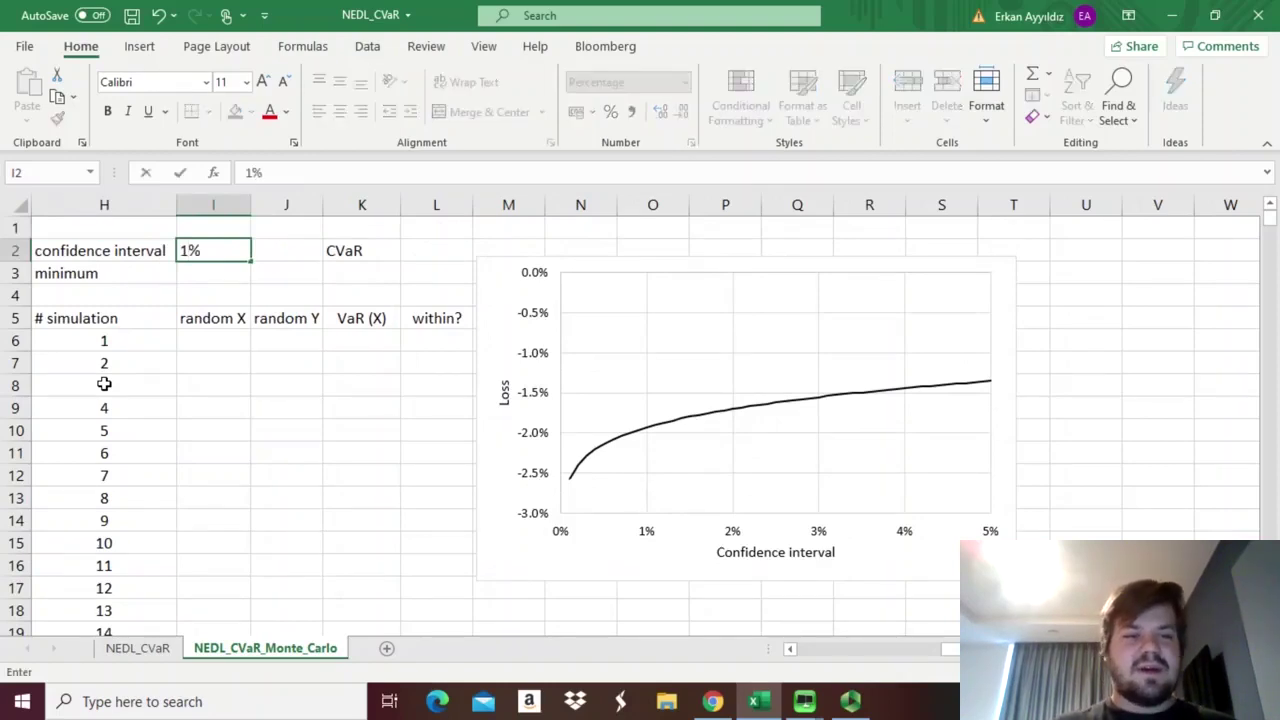
pyautogui.press('Return')
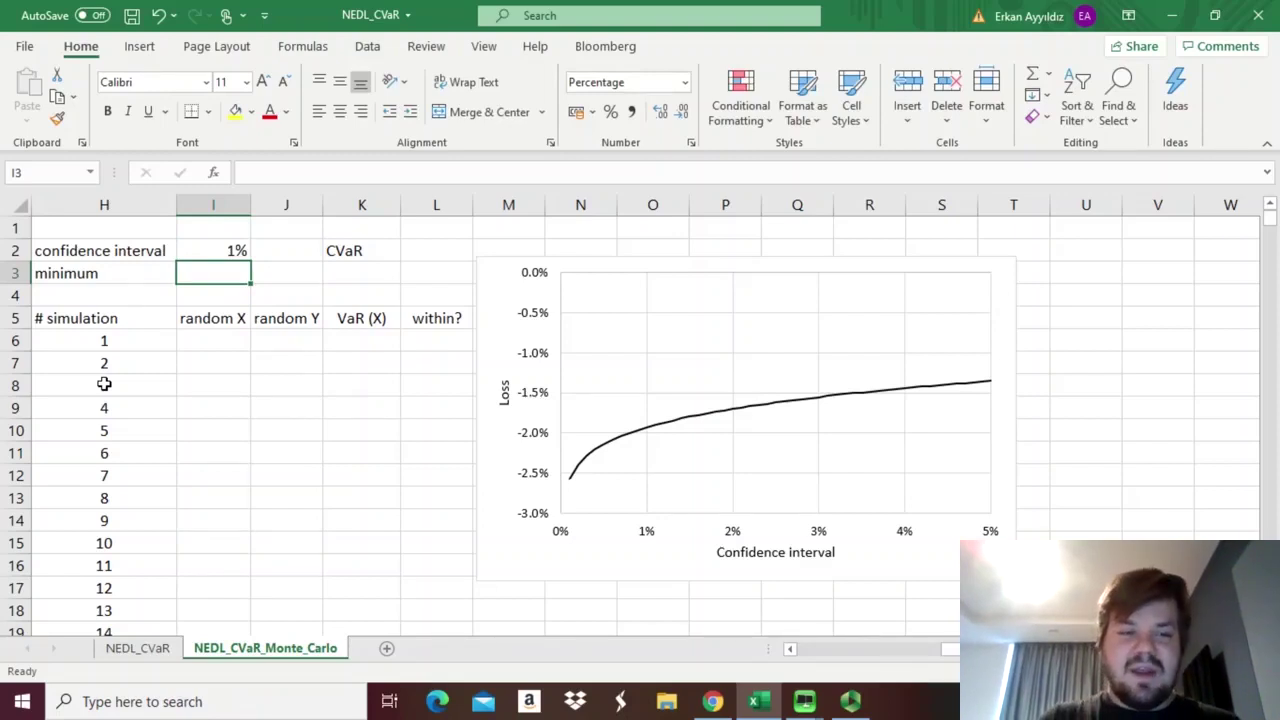
pyautogui.write('-10')
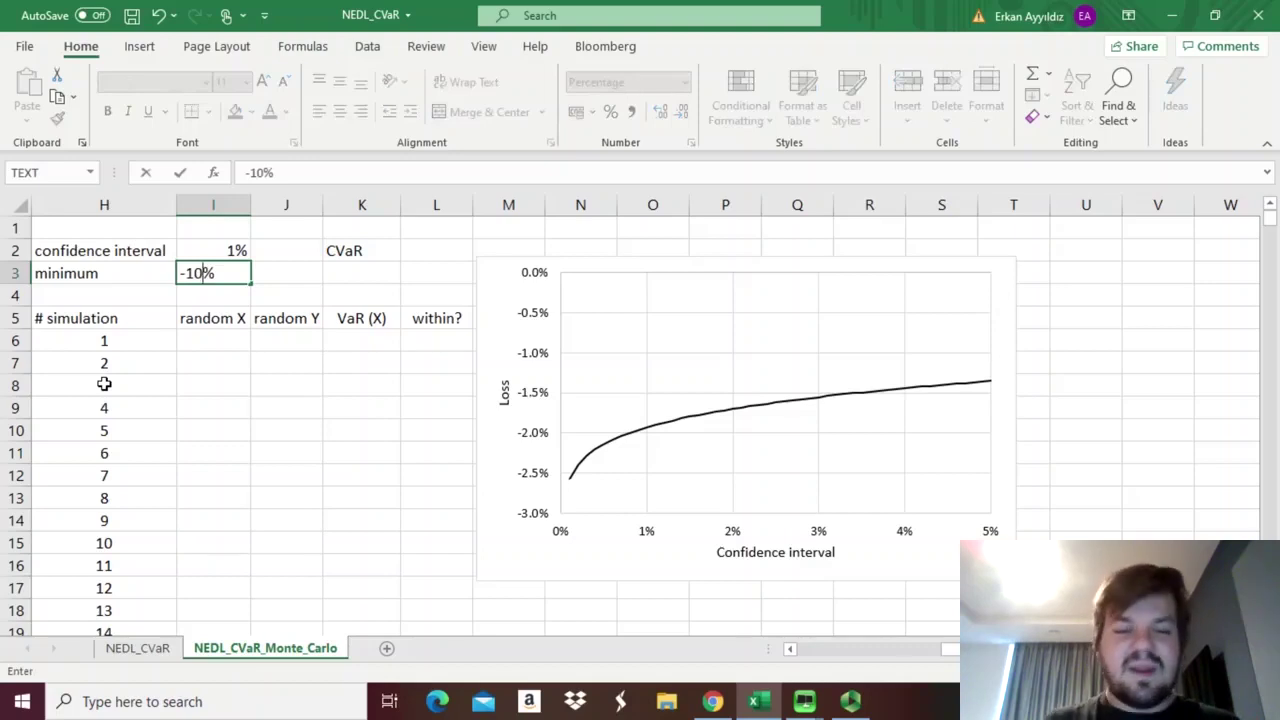
pyautogui.press('Return')
# Enter the random X formula =RANDBETWEEN(1,I$2*1000000)/1000000 for the first simulation in I6
pyautogui.press('Down')
pyautogui.press('Down')
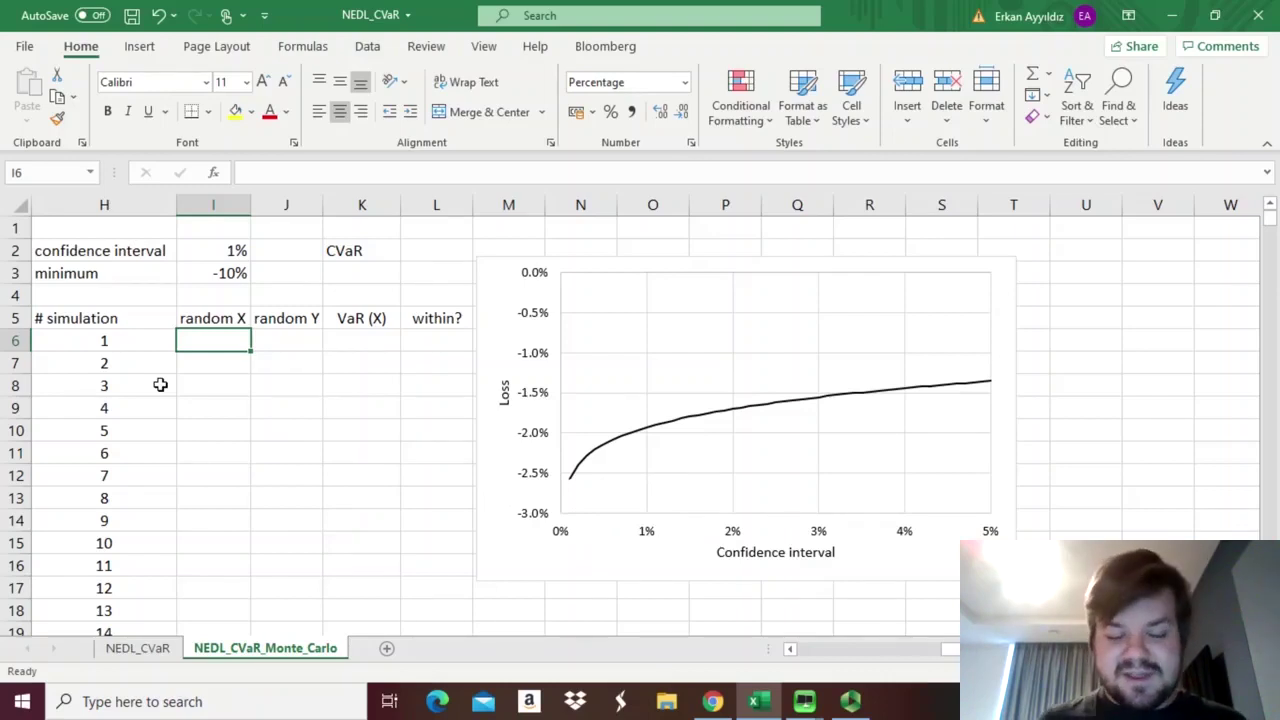
pyautogui.write('=')
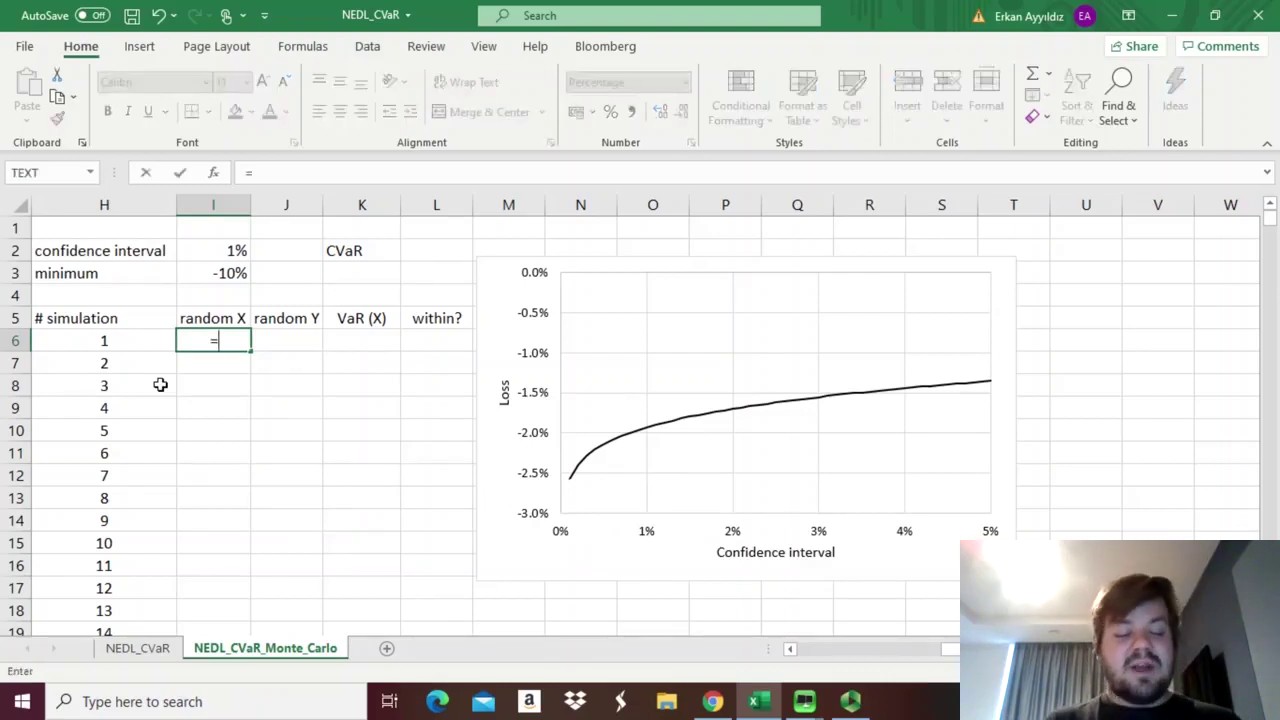
pyautogui.write('RAND')
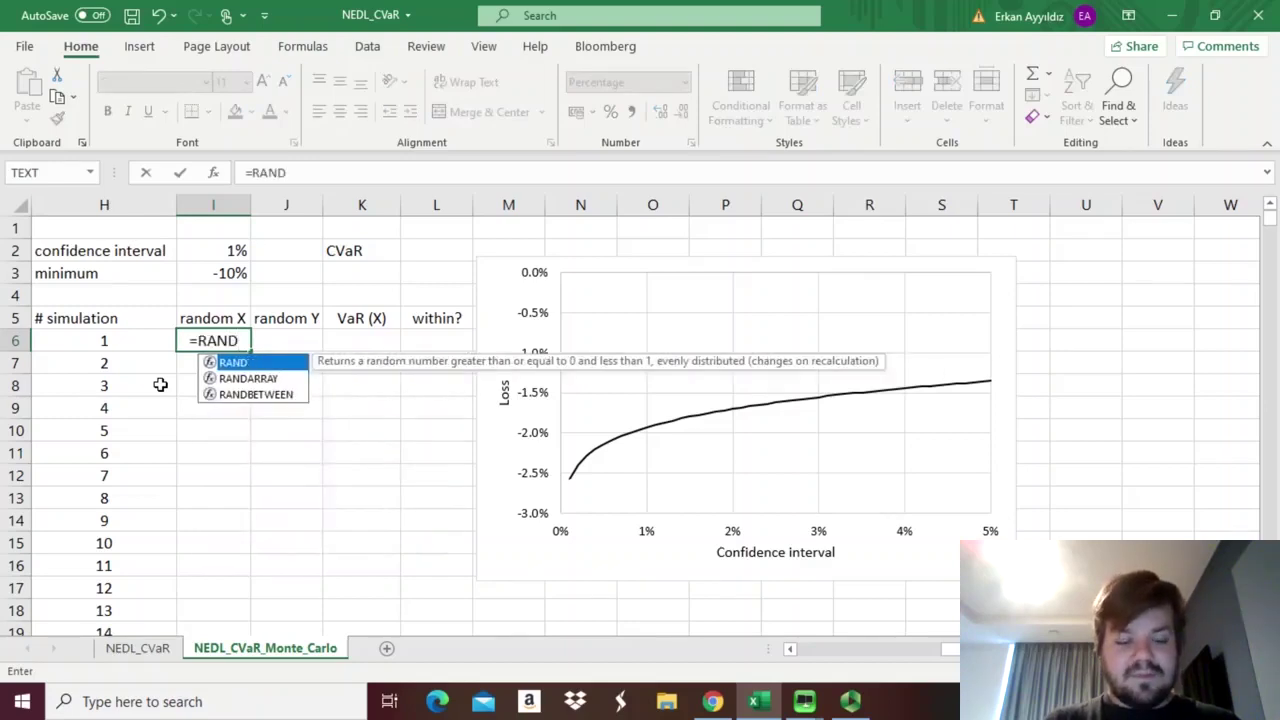
pyautogui.write('BETWEEN(')
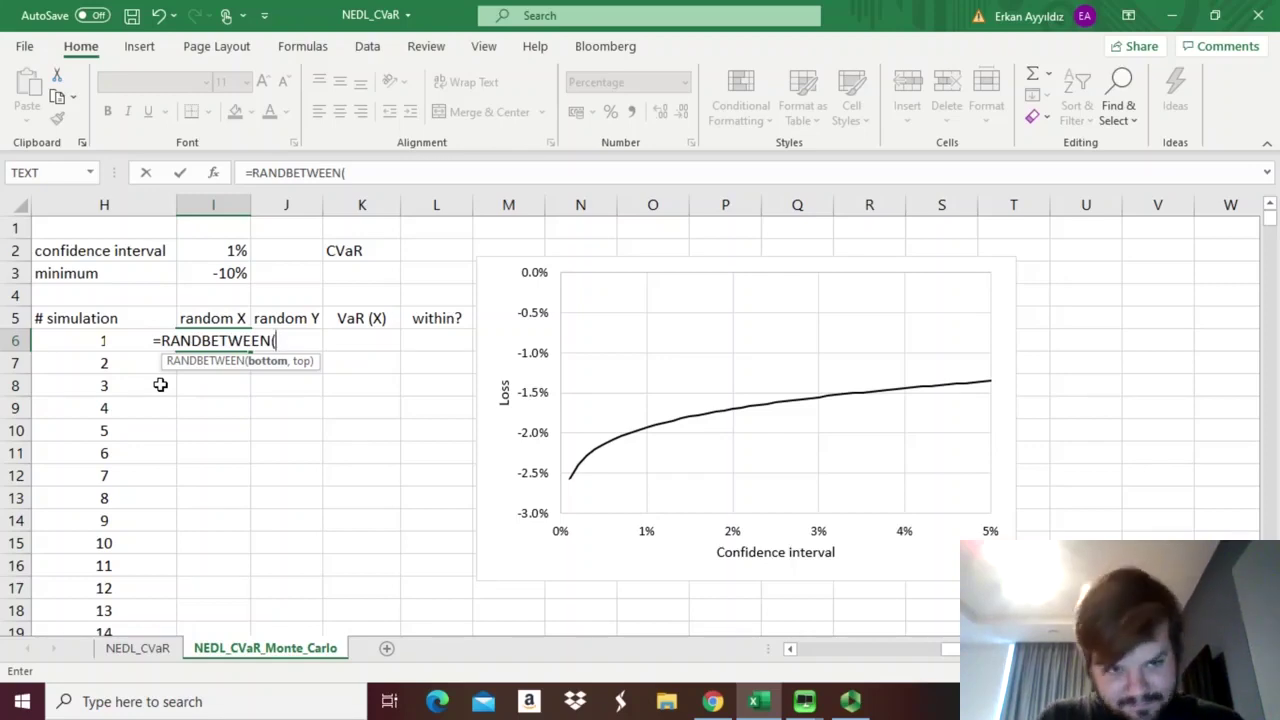
pyautogui.write('1,')
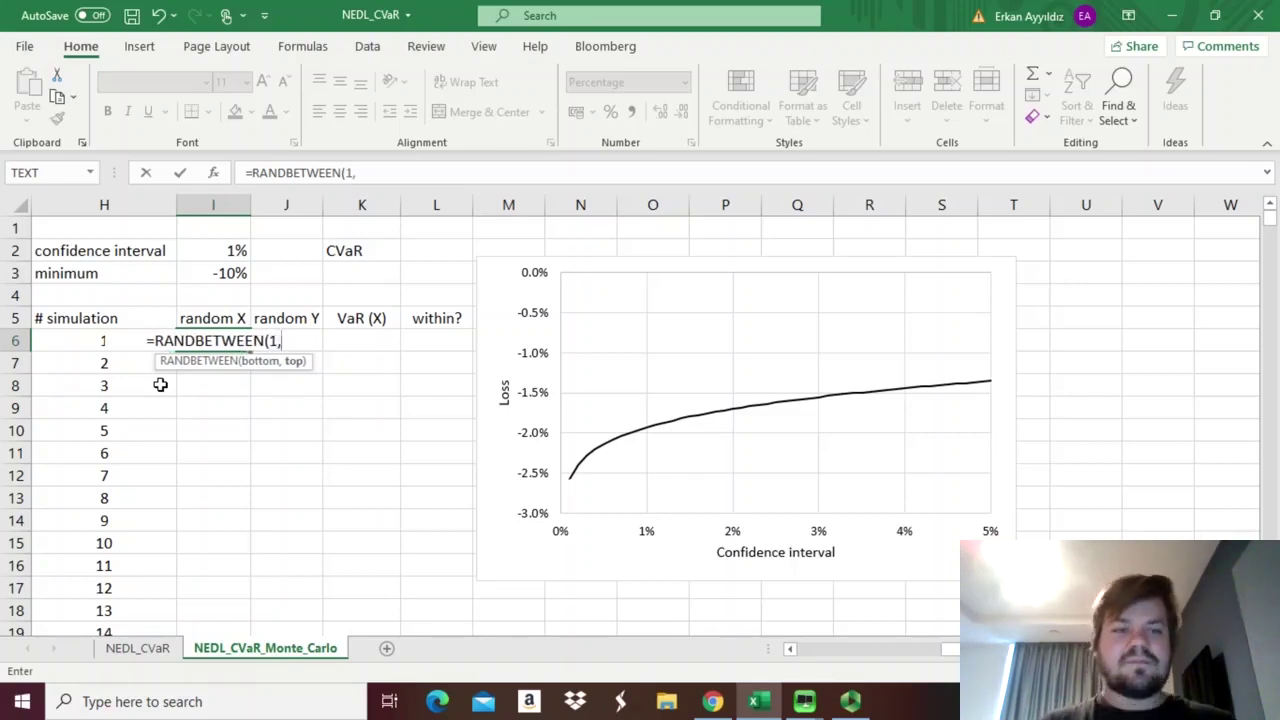
pyautogui.click(199, 259)
pyautogui.write('*')
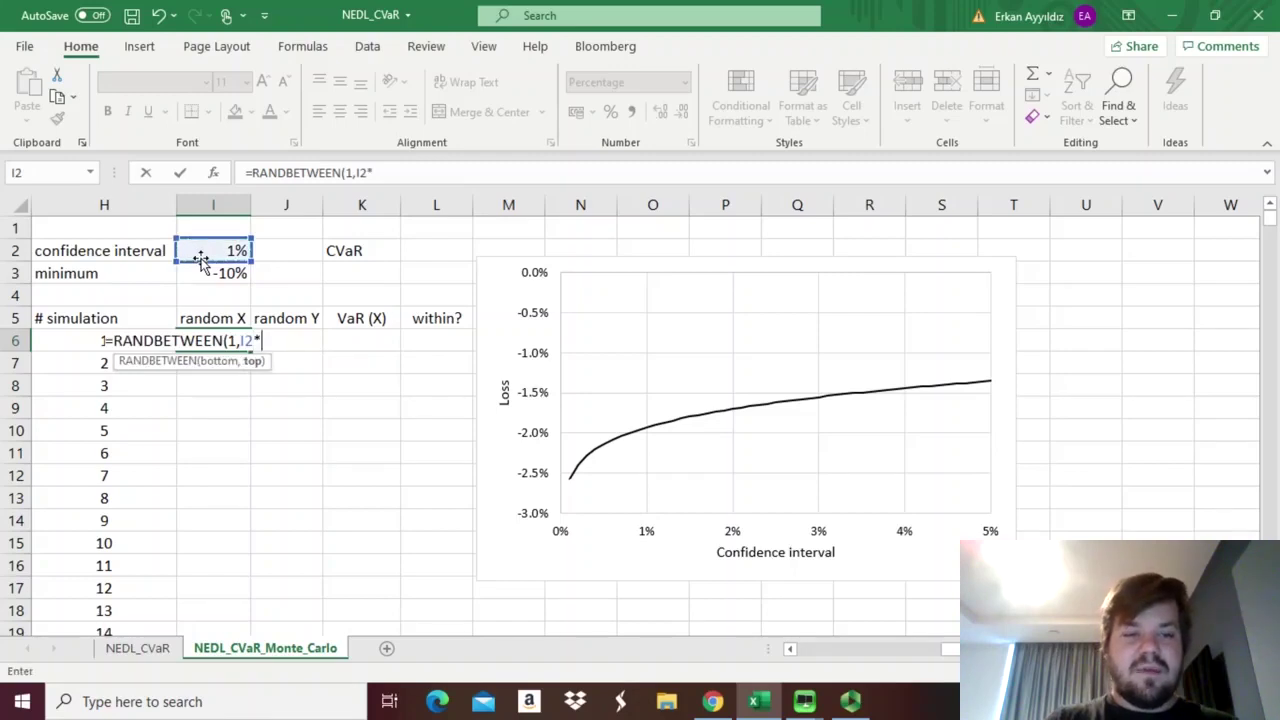
pyautogui.write('1000000)')
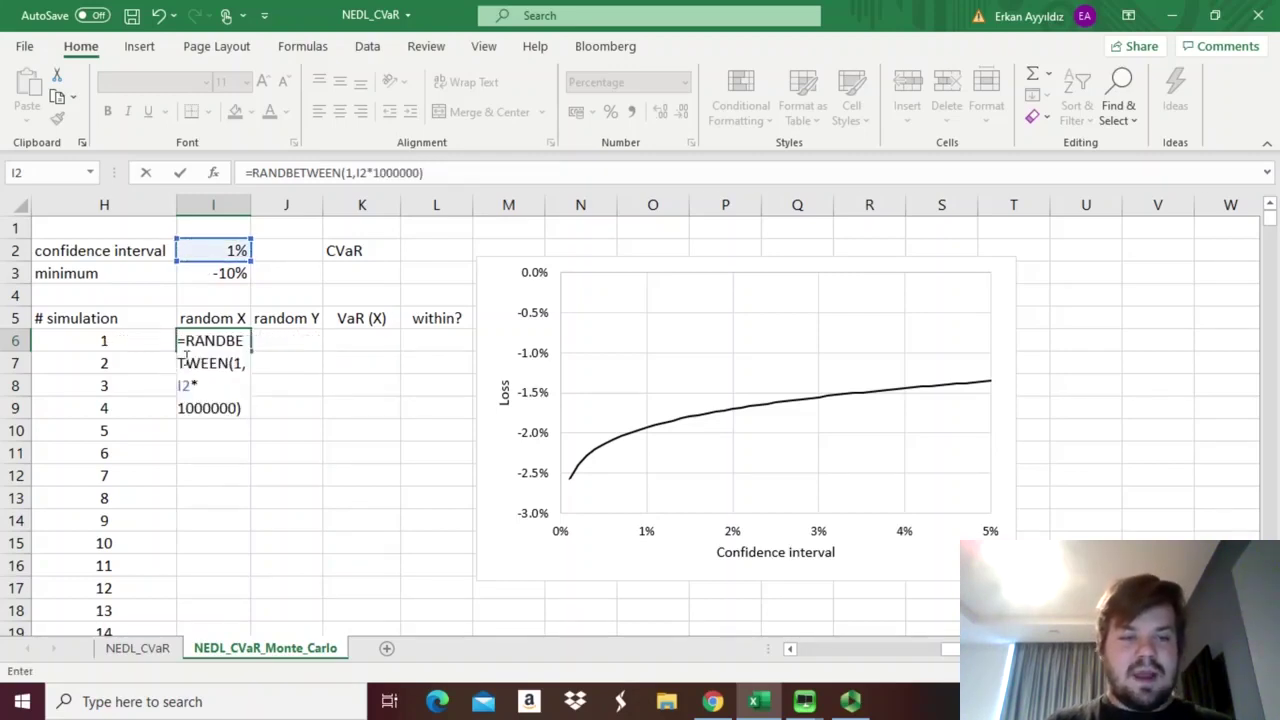
pyautogui.click(183, 386)
pyautogui.write('$')
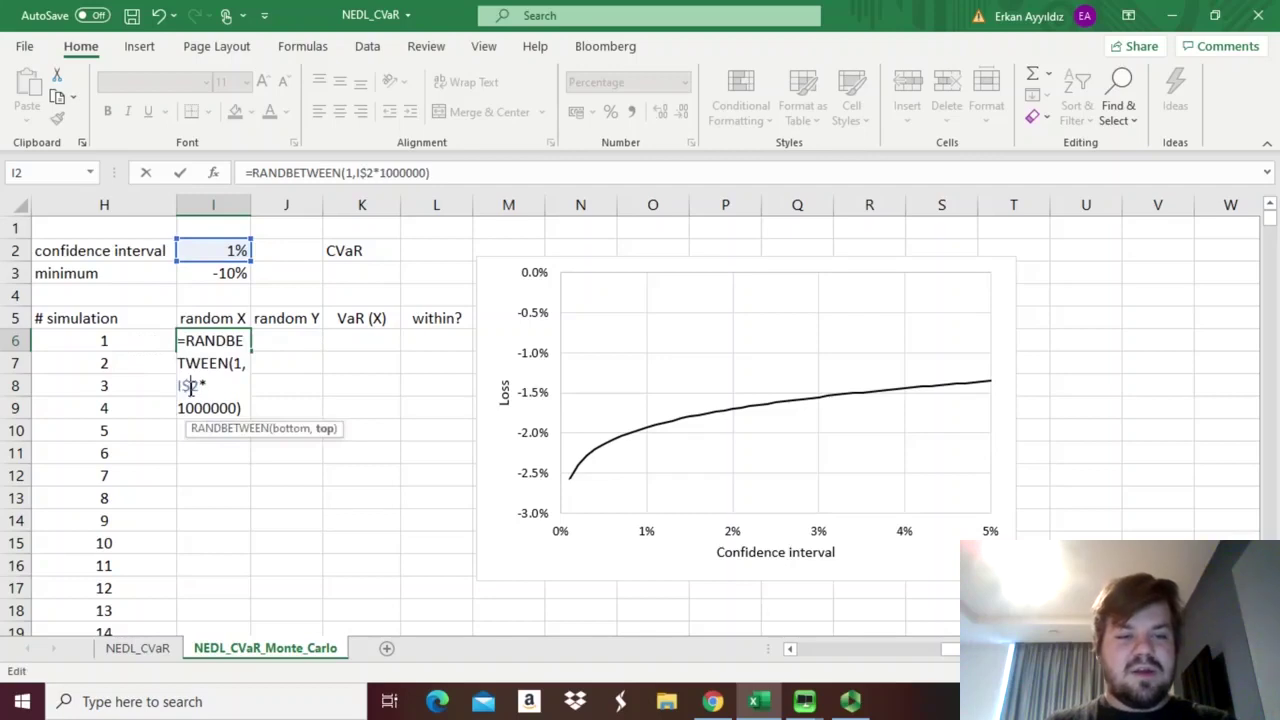
pyautogui.click(243, 408)
pyautogui.write('/1000000')
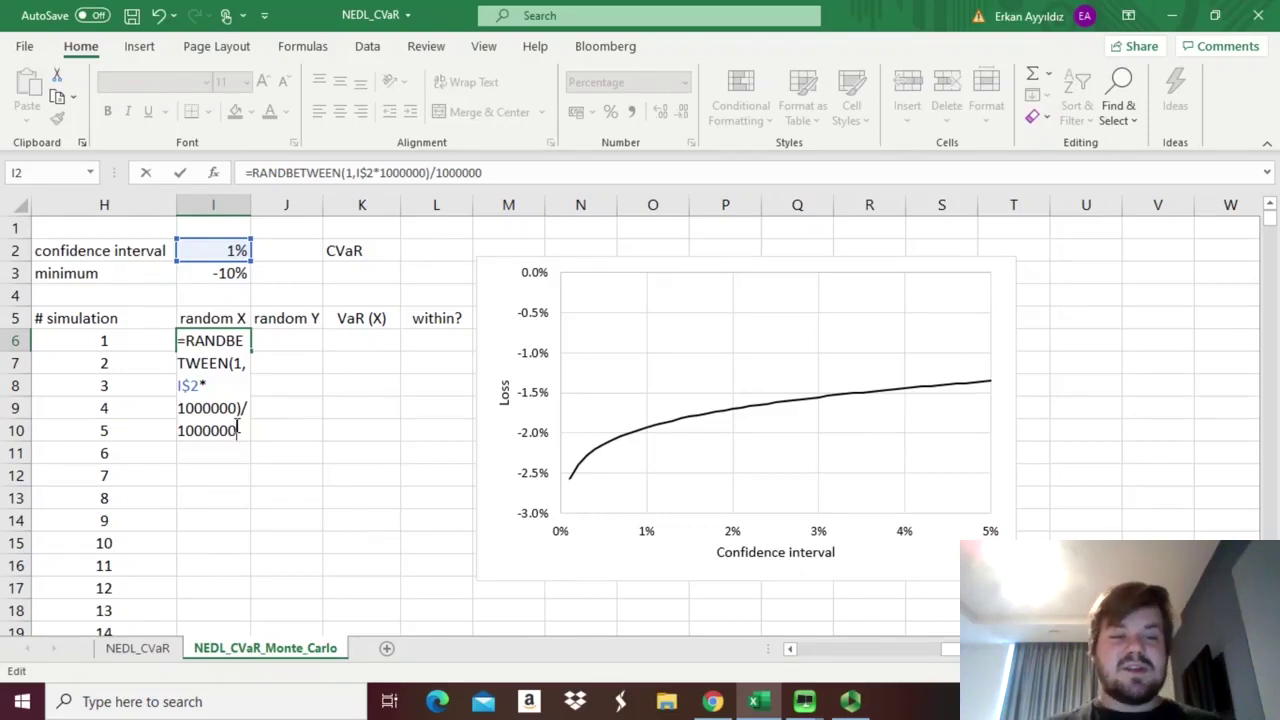
pyautogui.press('Return')
pyautogui.press('Up')
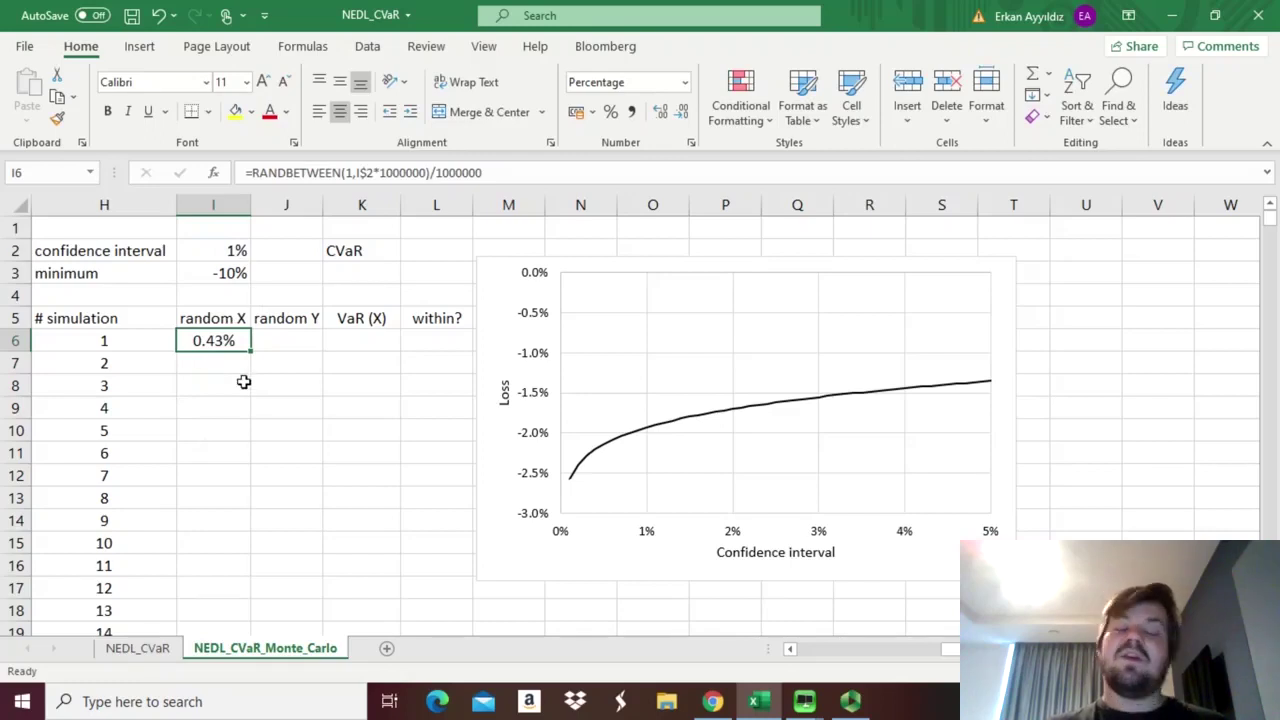
# Enter the random Y formula =RANDBETWEEN(1000000*I$3,0)/1000000 for the first simulation in J6
pyautogui.click(290, 343)
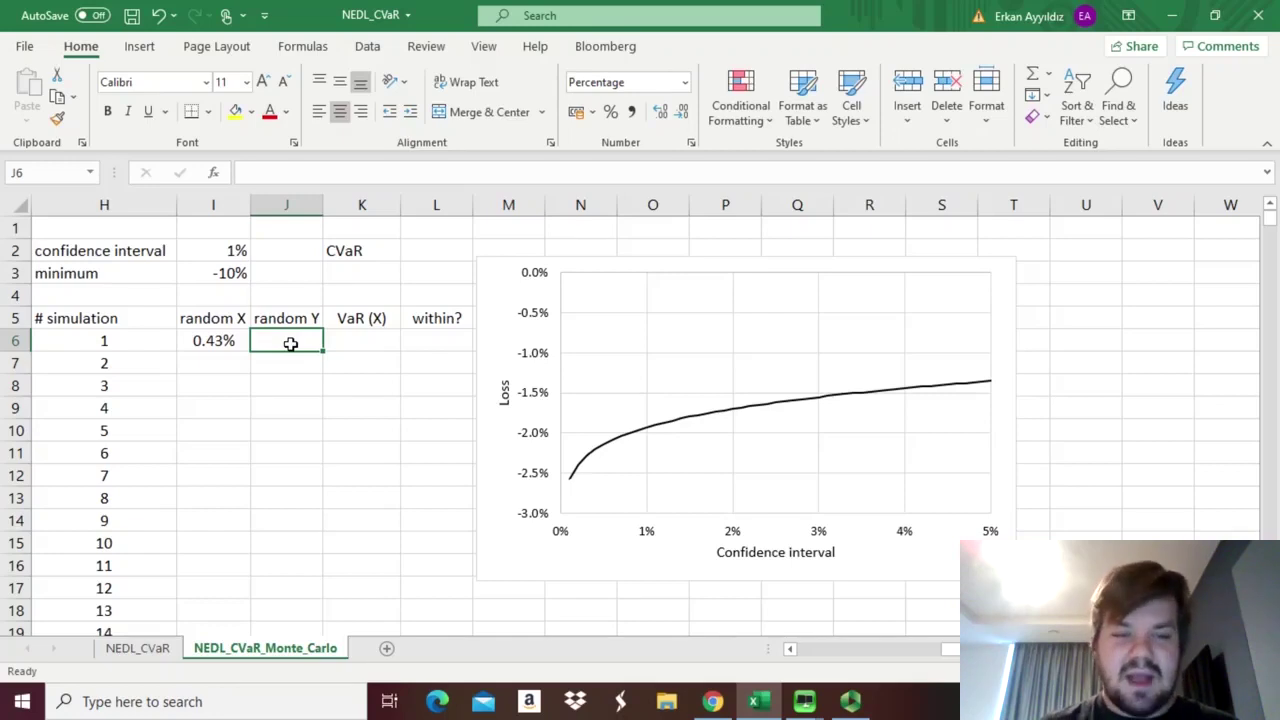
pyautogui.write('=')
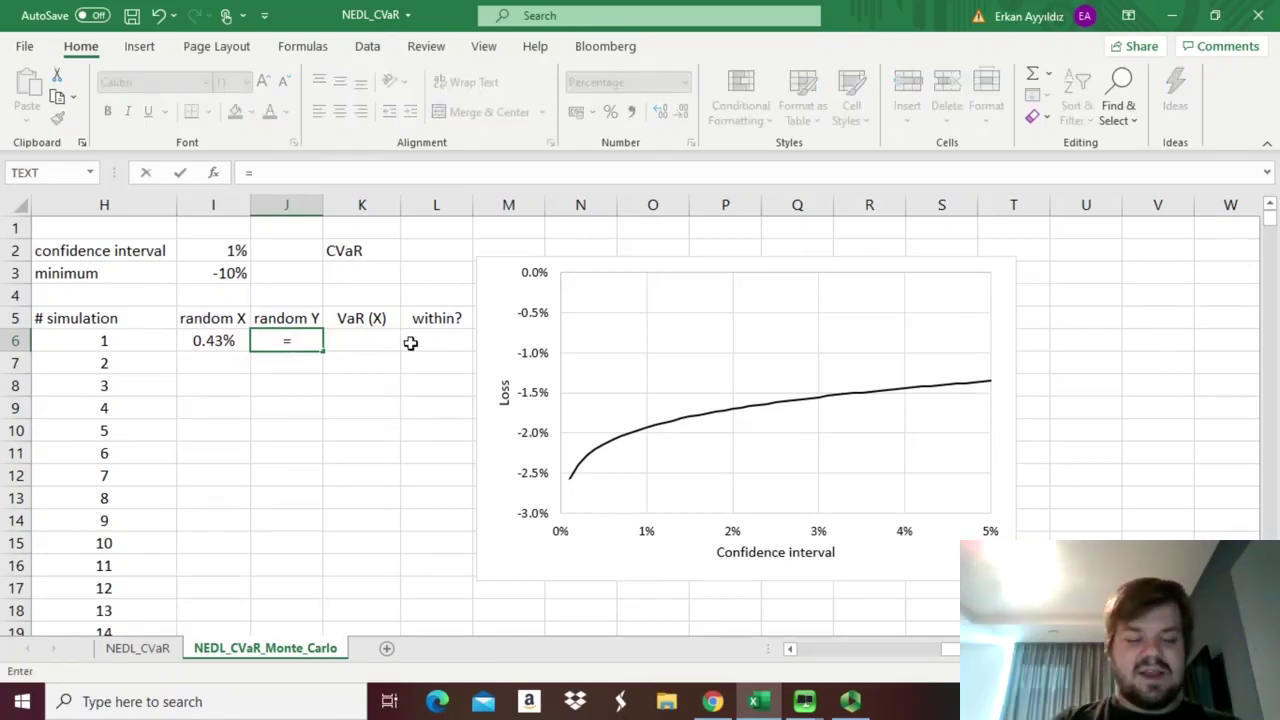
pyautogui.write('RANDBETWEEN(')
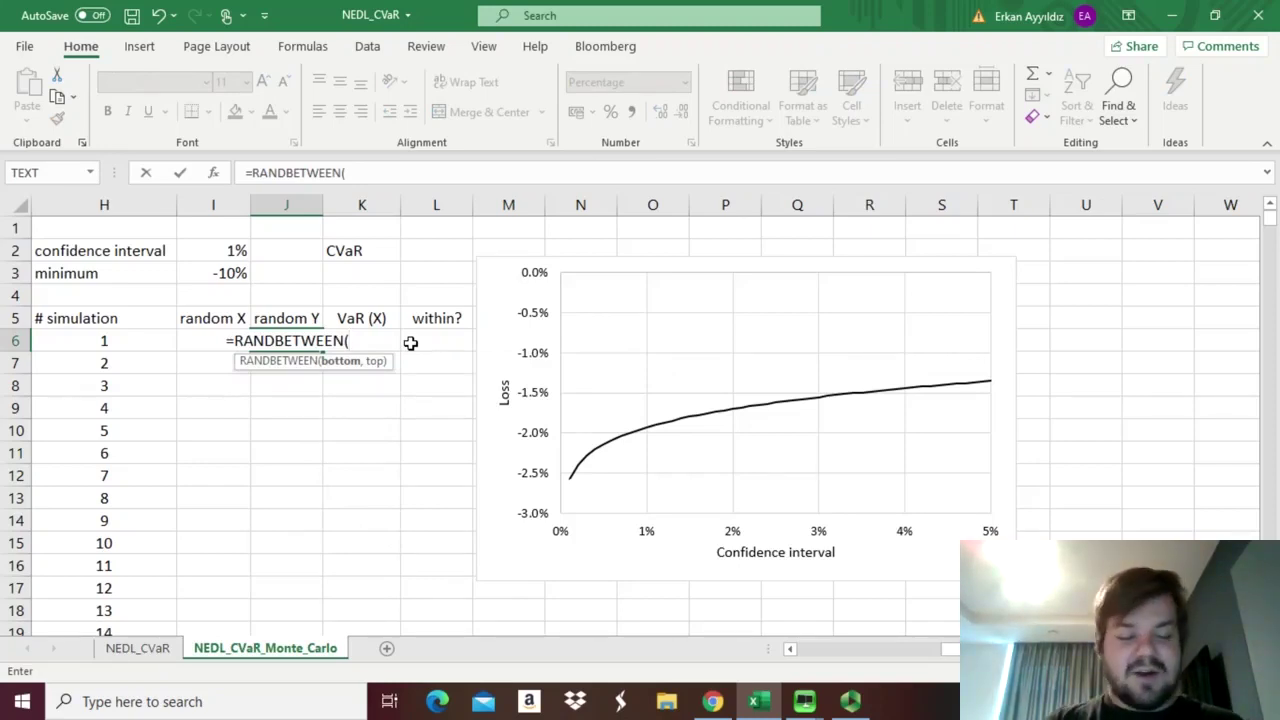
pyautogui.write('1000000')
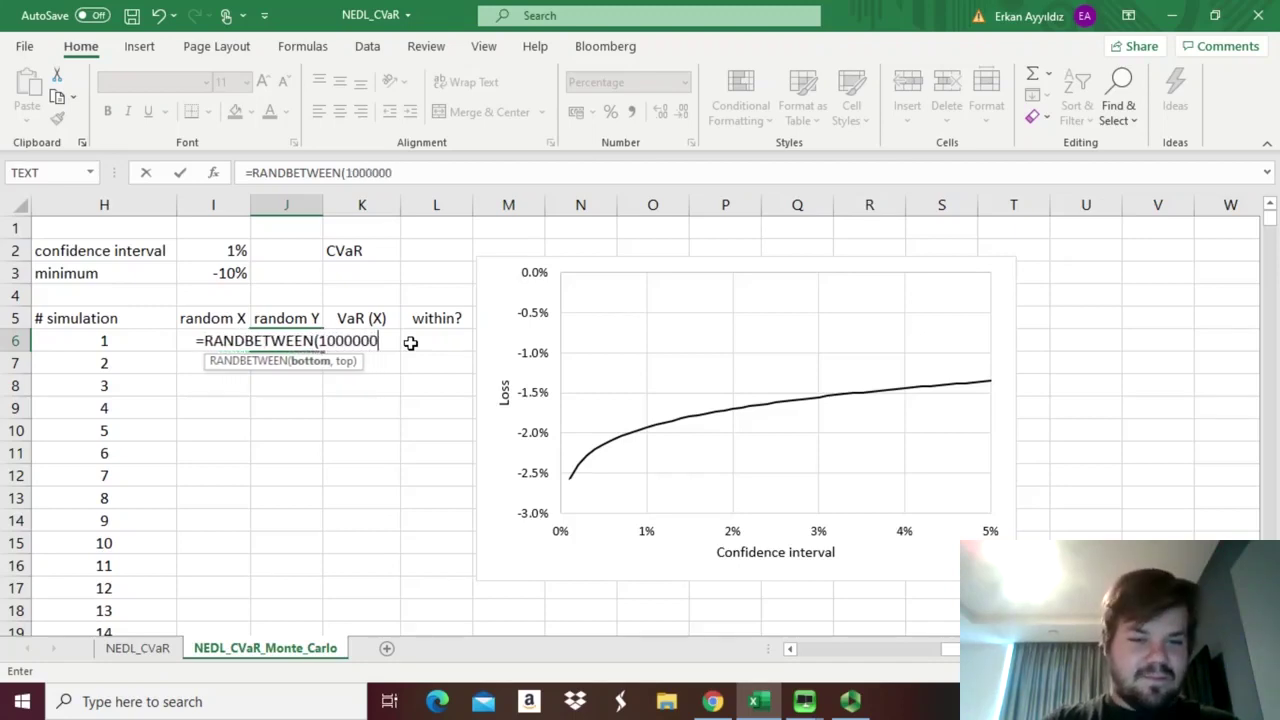
pyautogui.write('*')
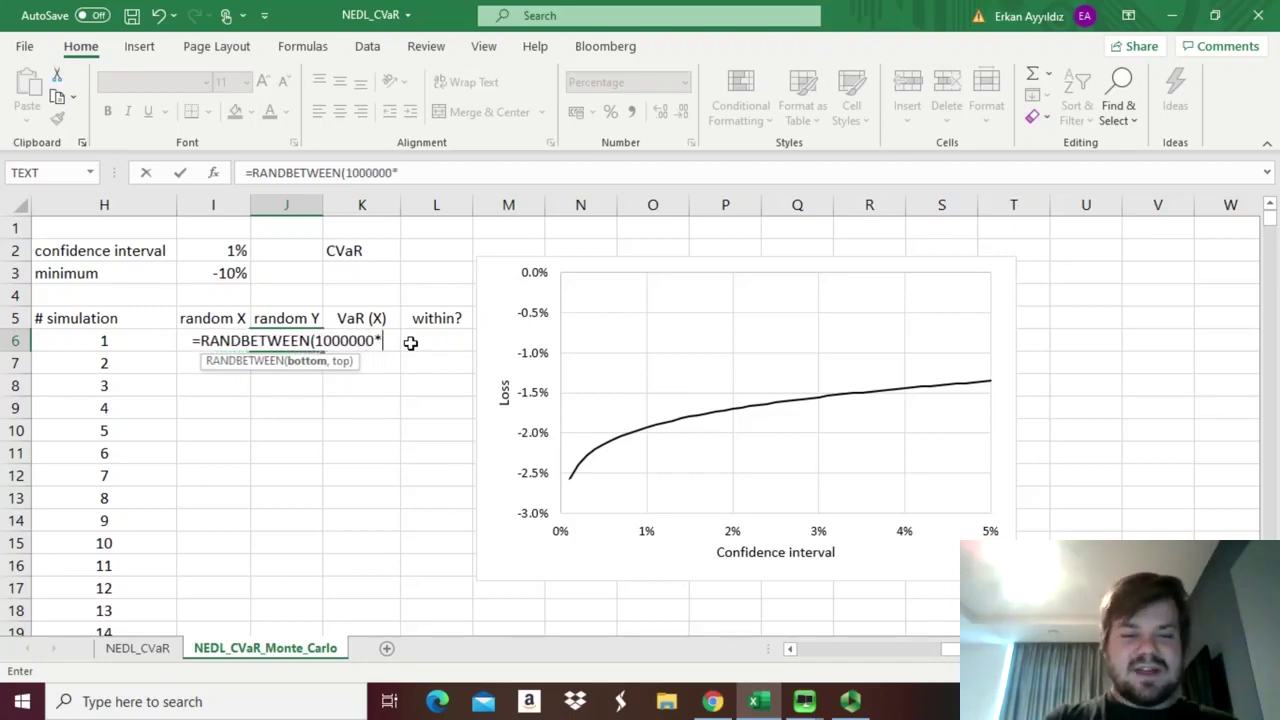
pyautogui.click(214, 271)
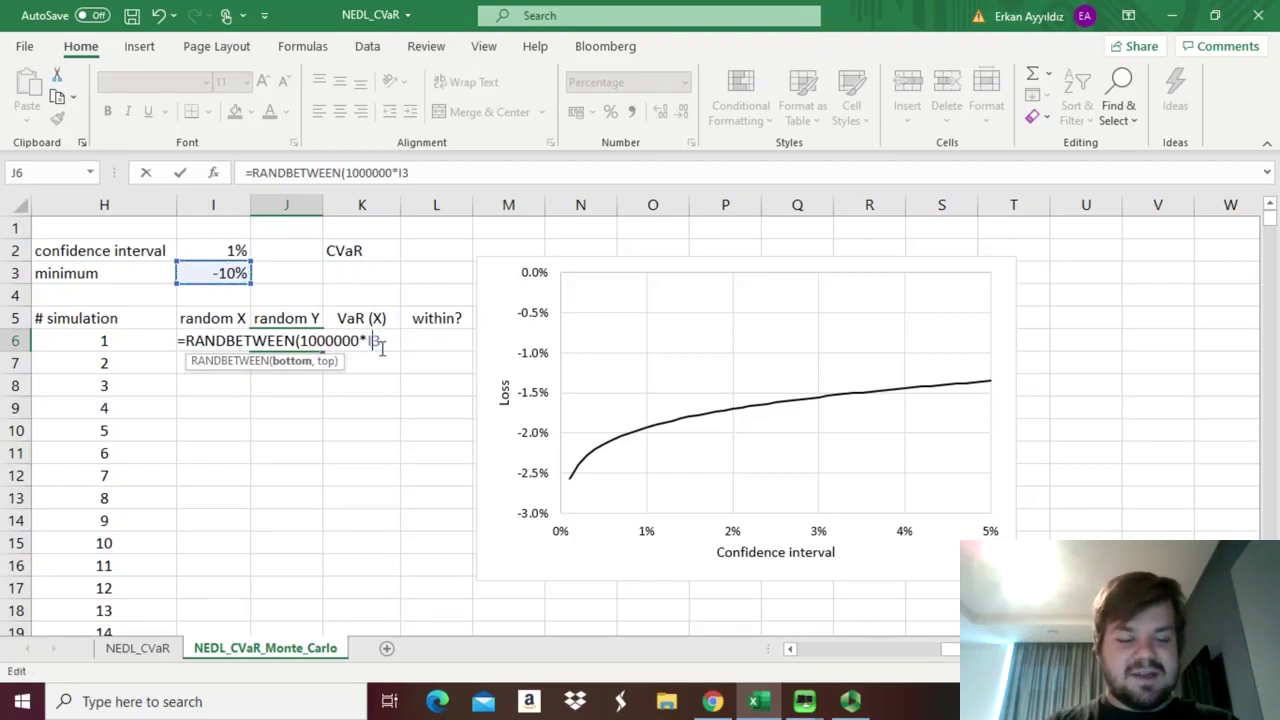
pyautogui.press('F4')
pyautogui.press('F4')
pyautogui.write(',')
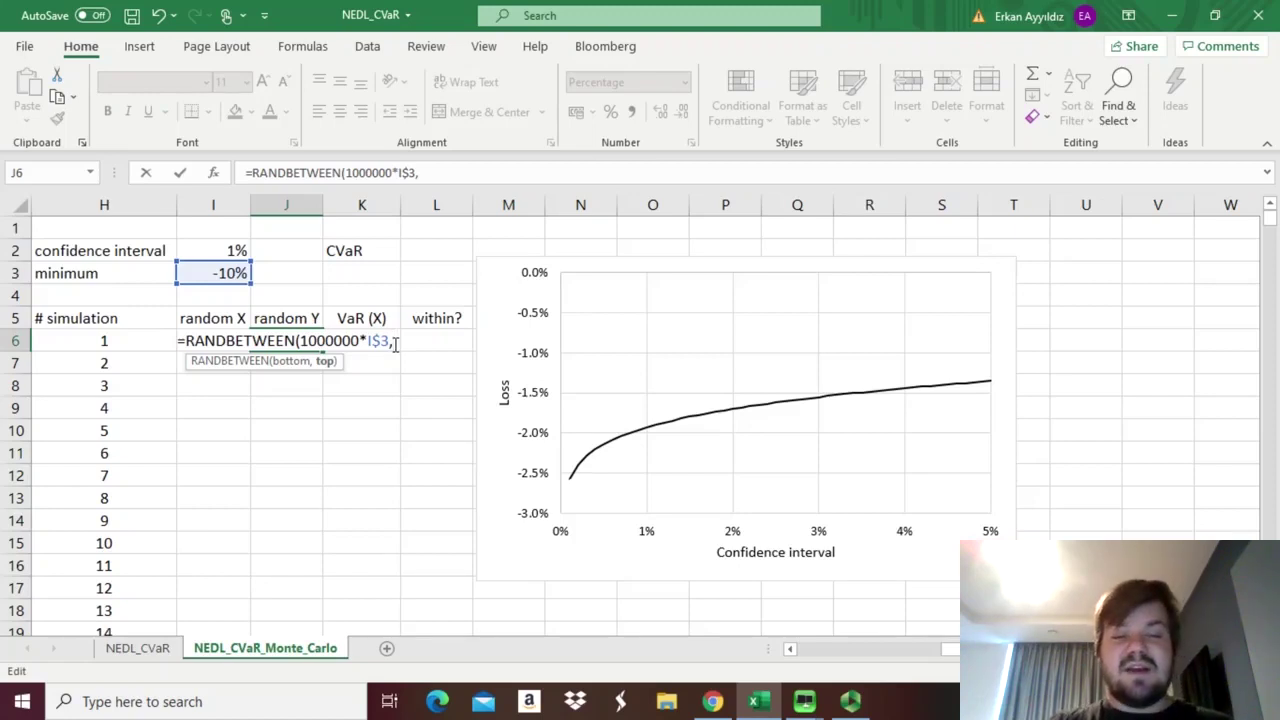
pyautogui.write('0)')
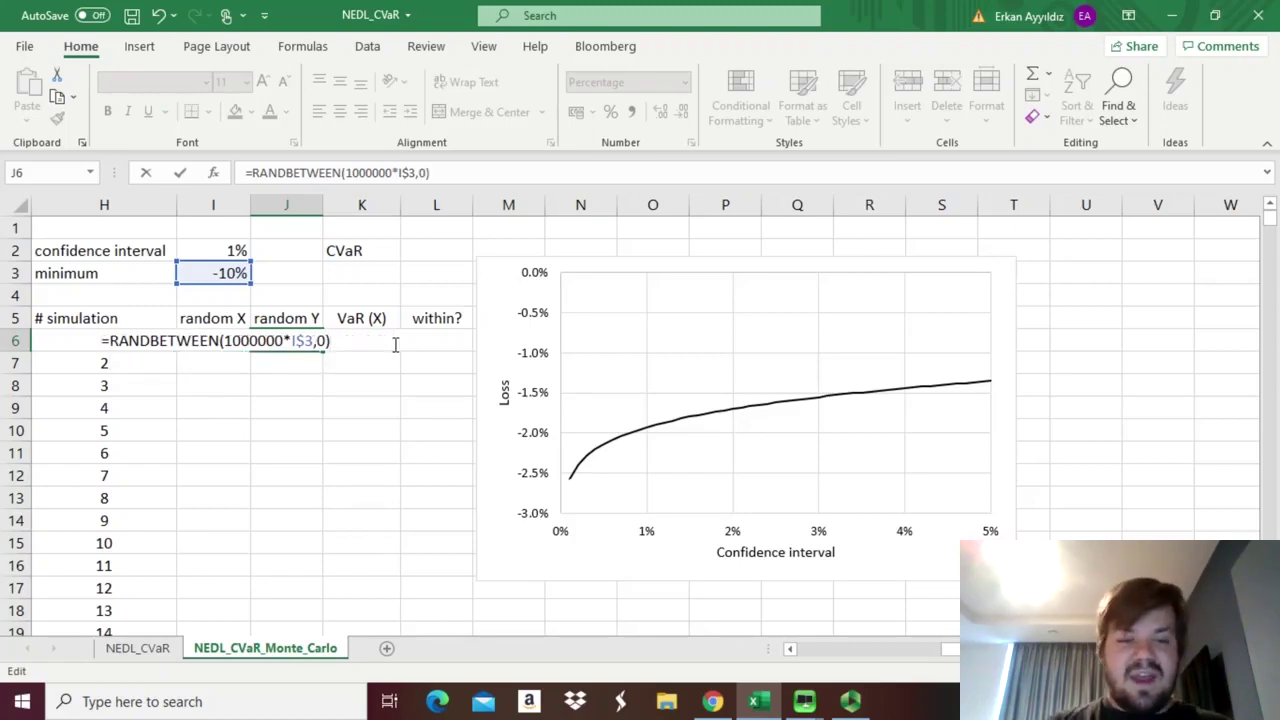
pyautogui.write('/')
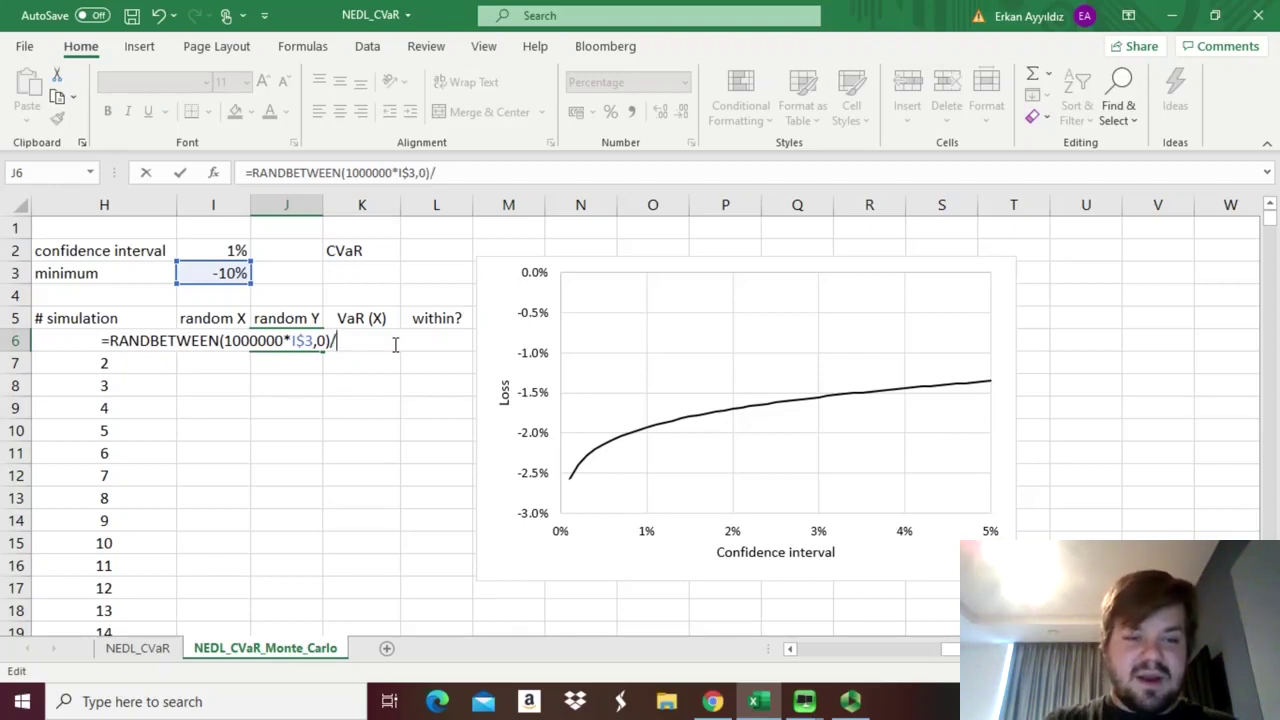
pyautogui.write('1000000')
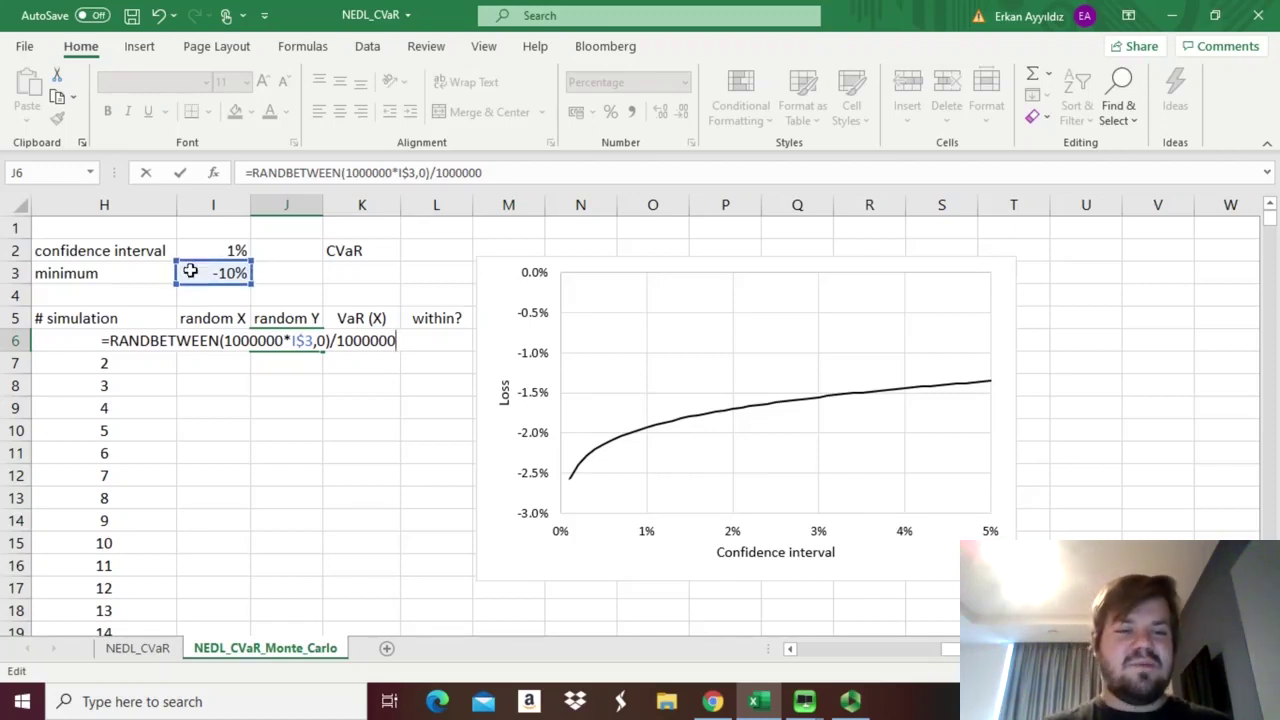
pyautogui.press('Return')
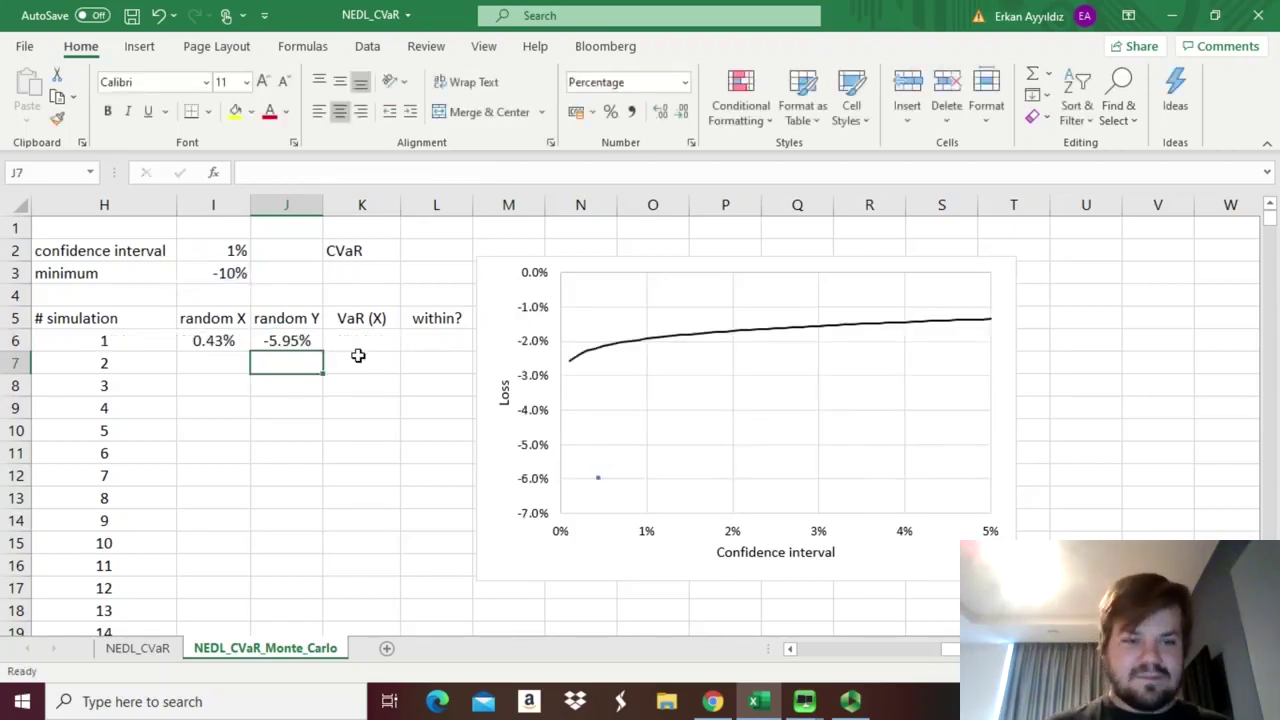
pyautogui.press('Up')
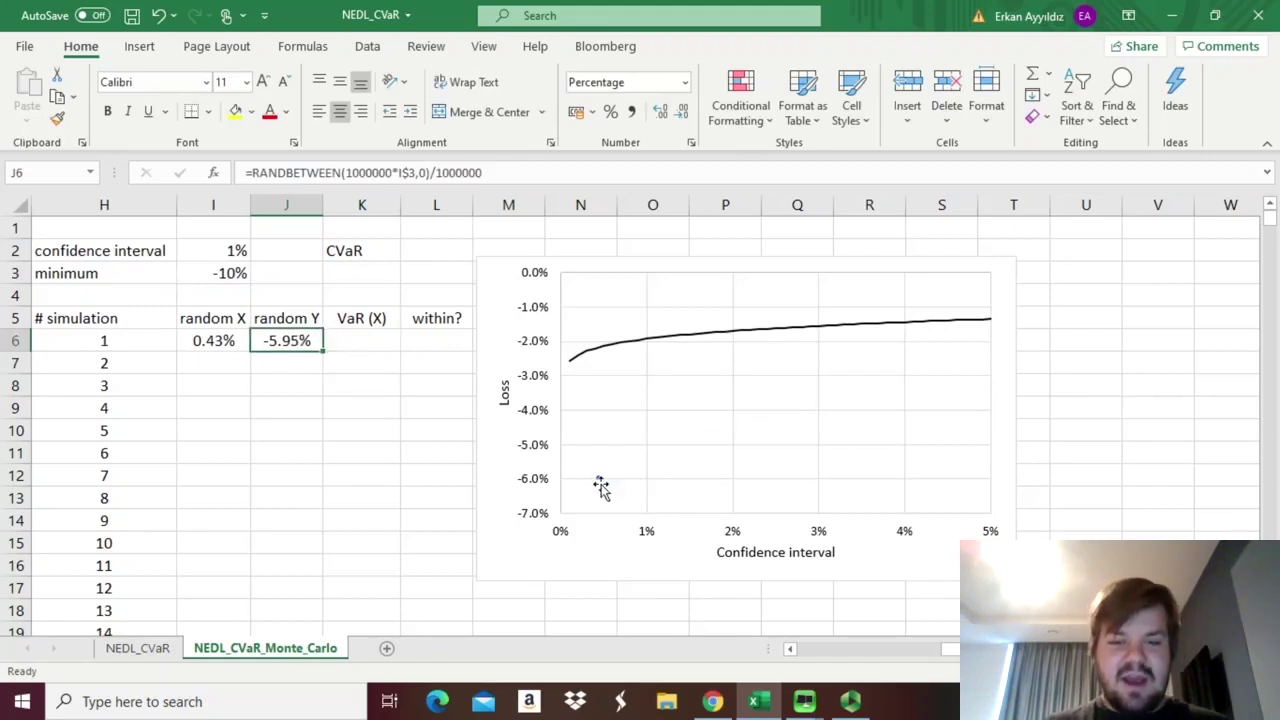
pyautogui.moveTo(600, 488)
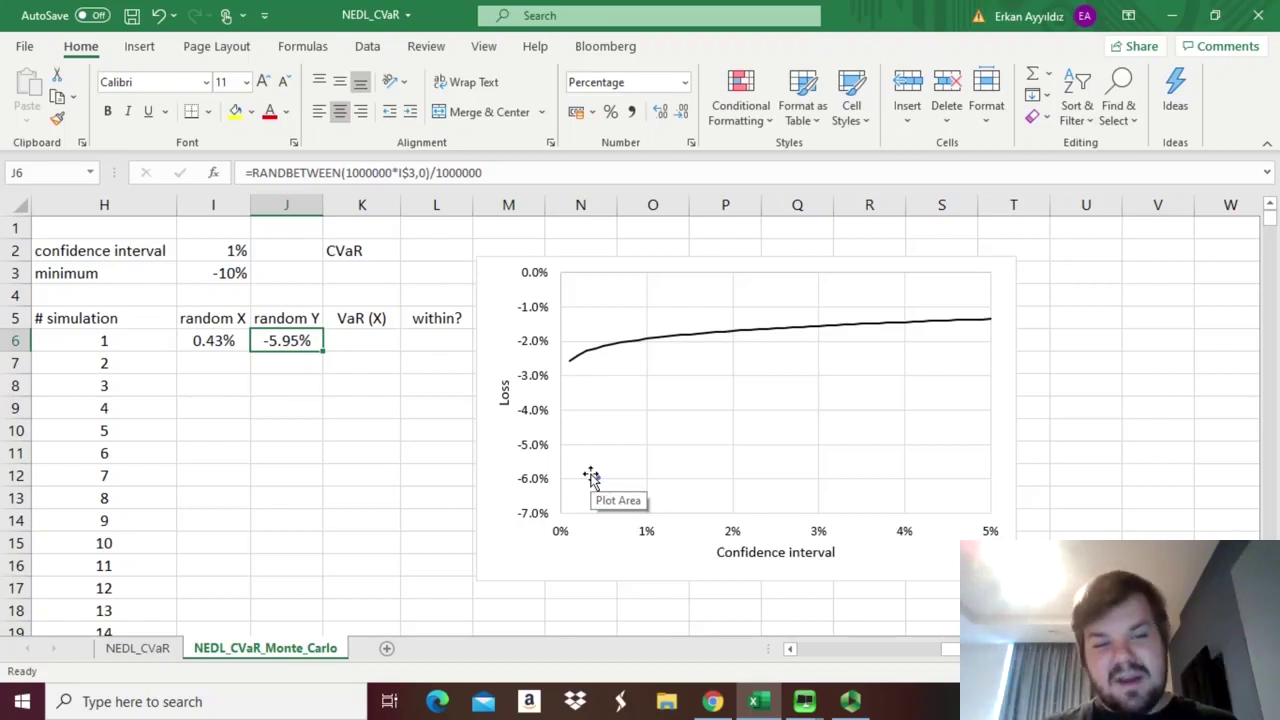
# Enter the VaR (X) formula =$F$2+$F$3*NORM.S.INV(I6) for the first simulation in K6
pyautogui.click(375, 337)
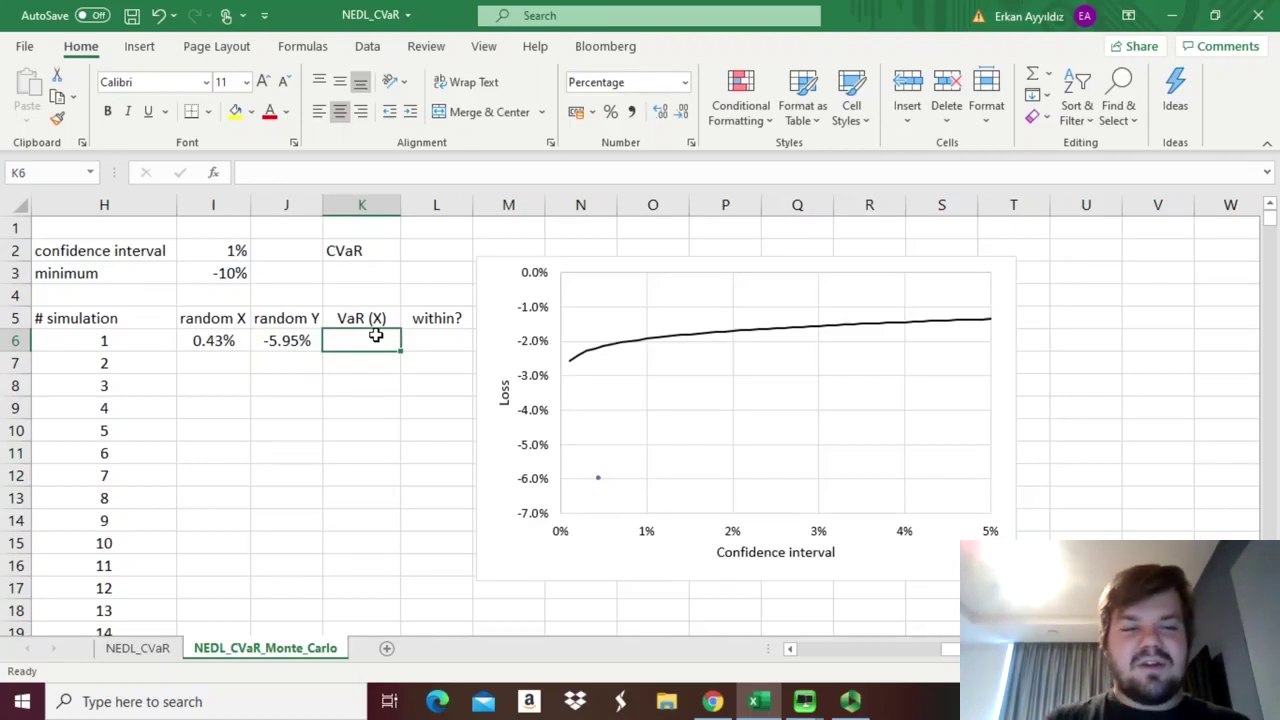
pyautogui.click(198, 340)
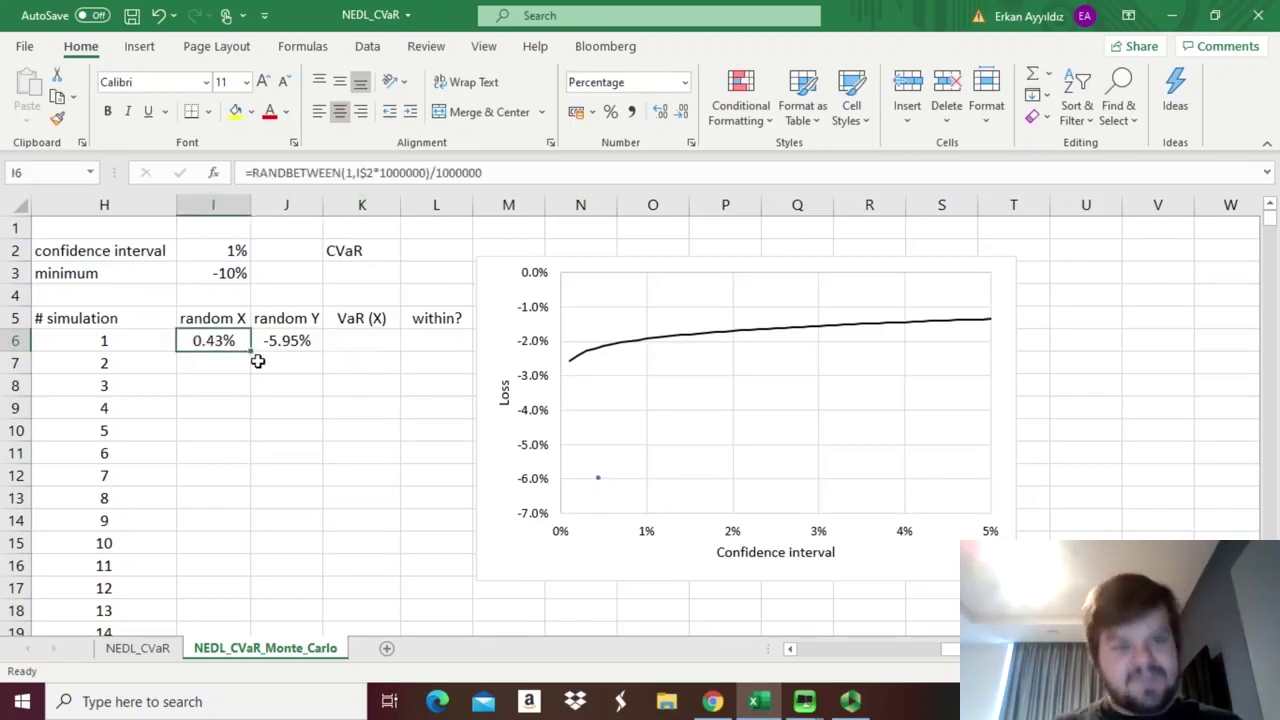
pyautogui.click(364, 336)
pyautogui.write('=')
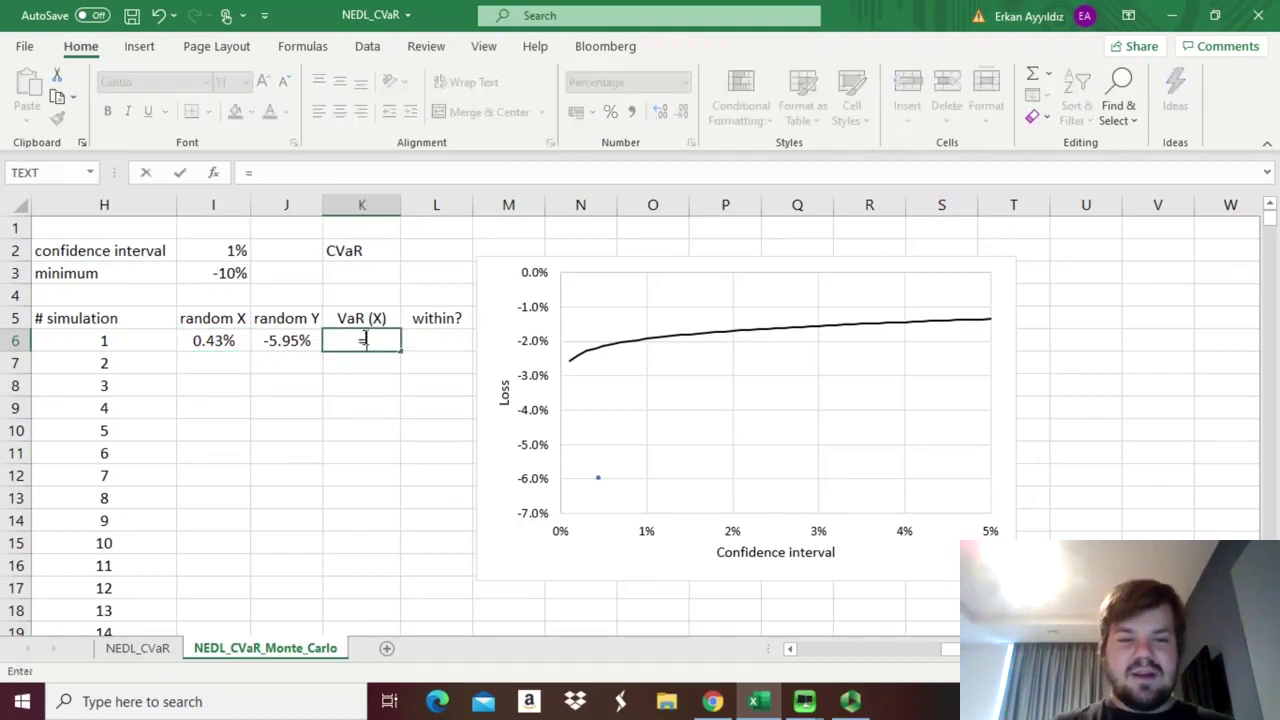
pyautogui.press('Left')
pyautogui.press('Left')
pyautogui.press('Left')
pyautogui.press('Left')
pyautogui.press('Left')
pyautogui.press('Left')
pyautogui.press('Left')
pyautogui.press('Left')
pyautogui.press('Left')
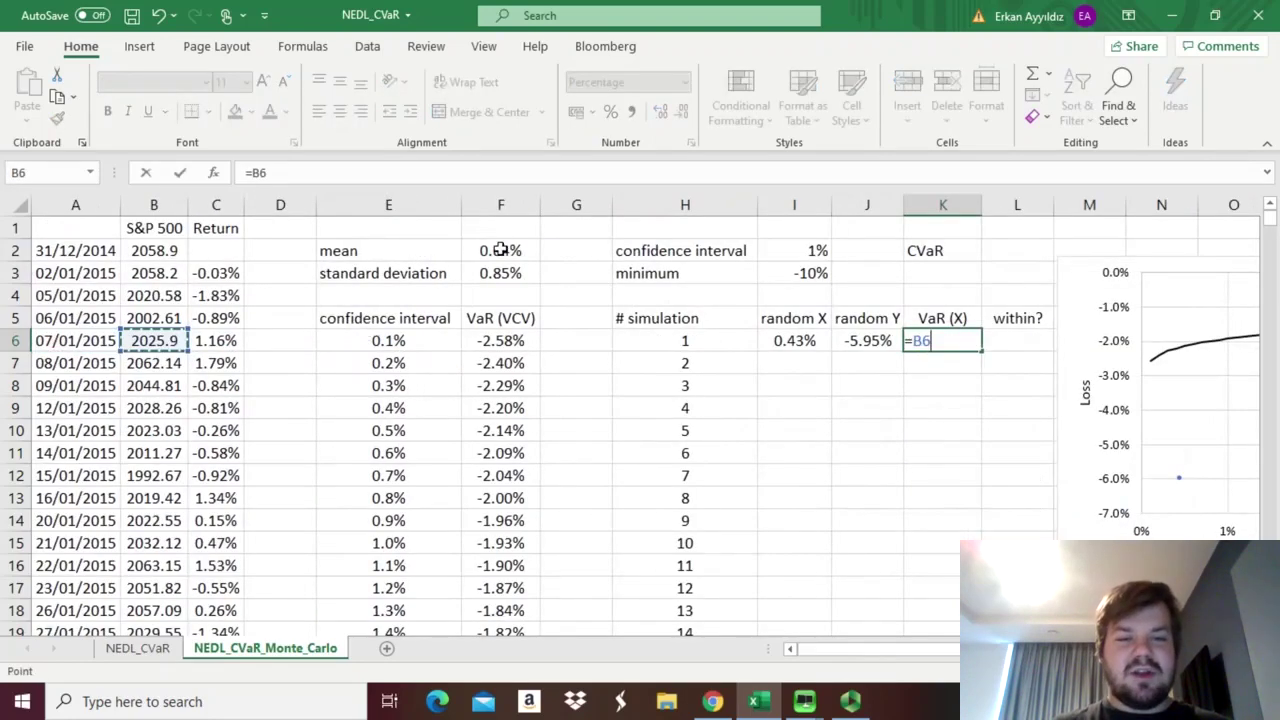
pyautogui.click(500, 250)
pyautogui.click(252, 172)
pyautogui.write('$F2')
pyautogui.press('Right')
pyautogui.write('$2+')
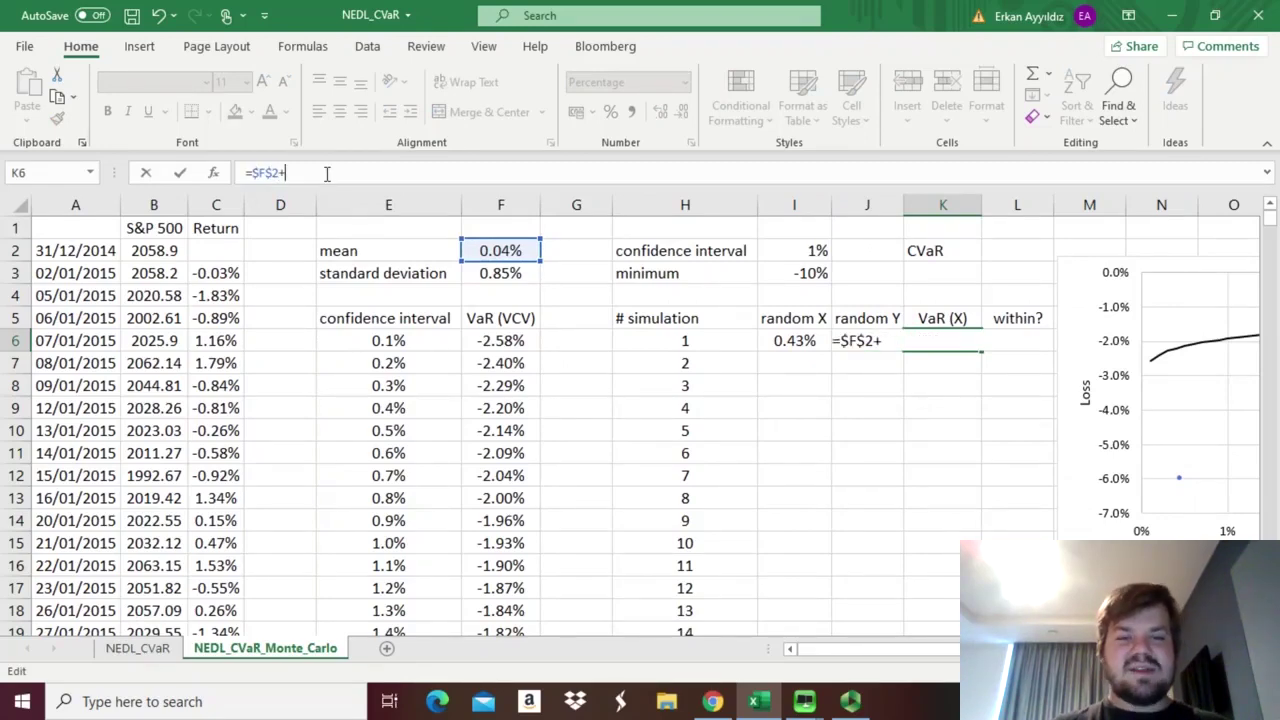
pyautogui.click(488, 273)
pyautogui.click(285, 174)
pyautogui.write('$F3')
pyautogui.press('Right')
pyautogui.write('$3')
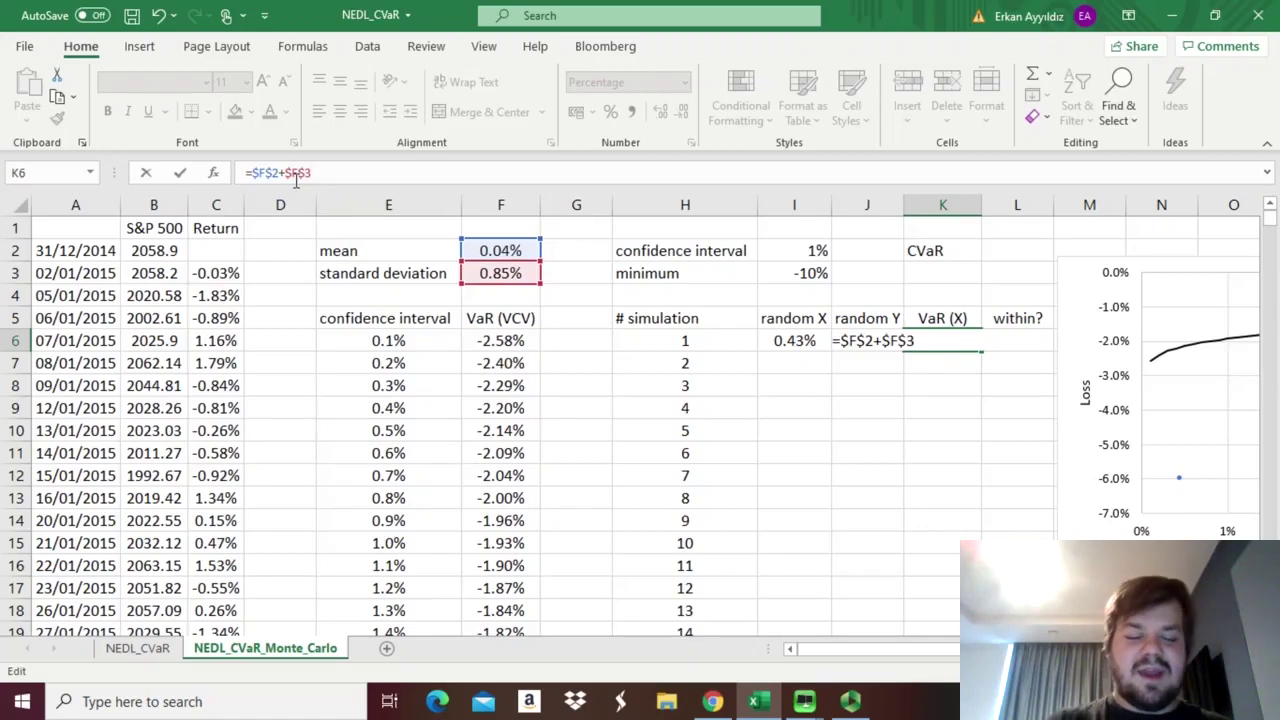
pyautogui.write('*NO')
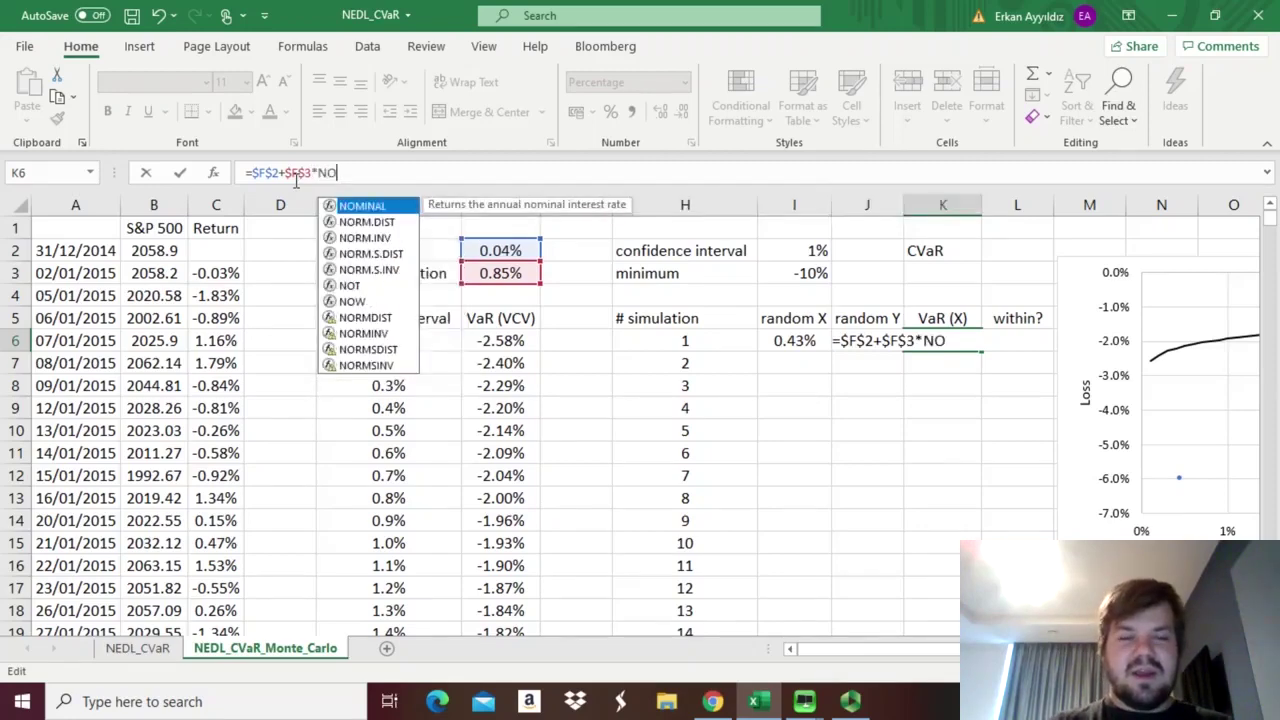
pyautogui.write('RM.S.INV(')
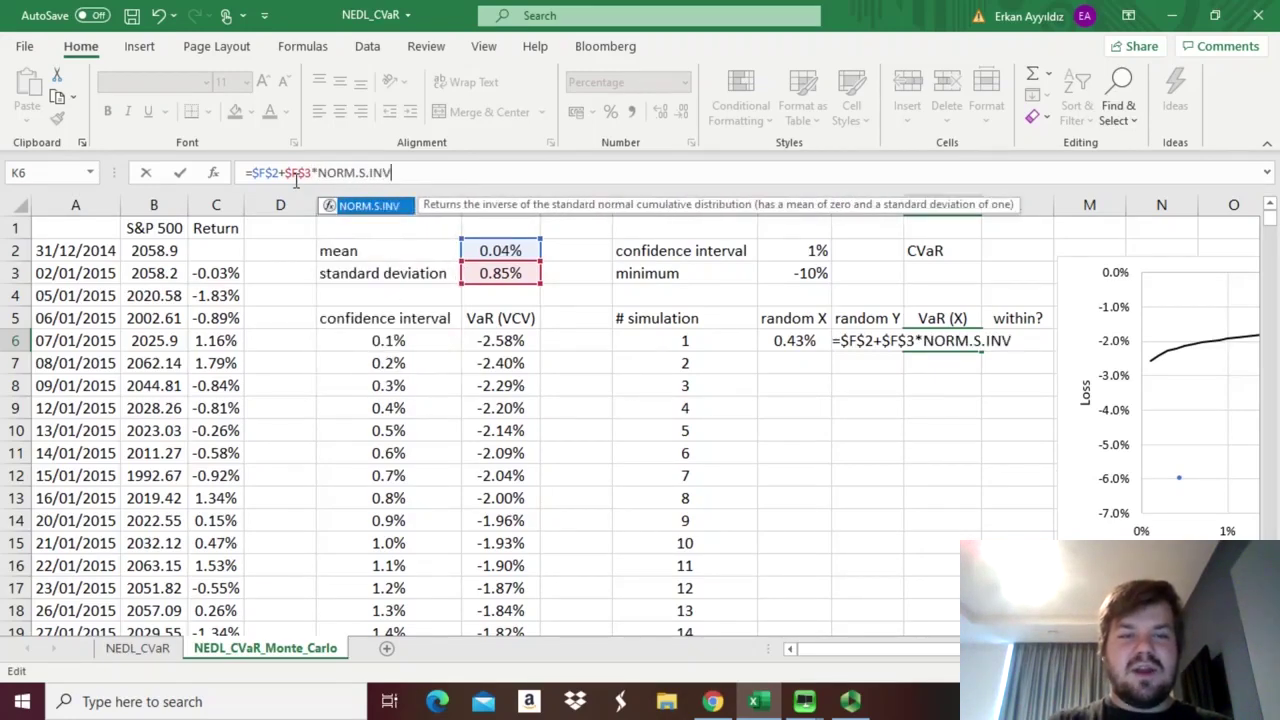
pyautogui.click(778, 338)
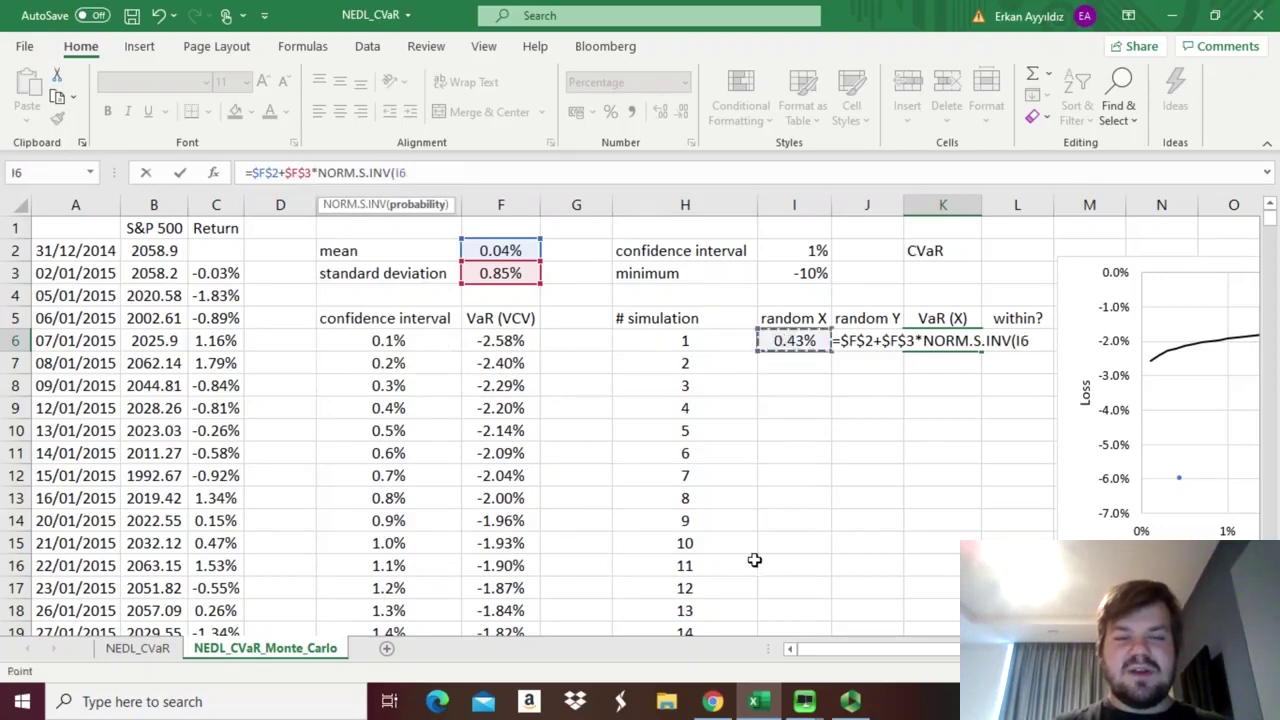
pyautogui.write(')')
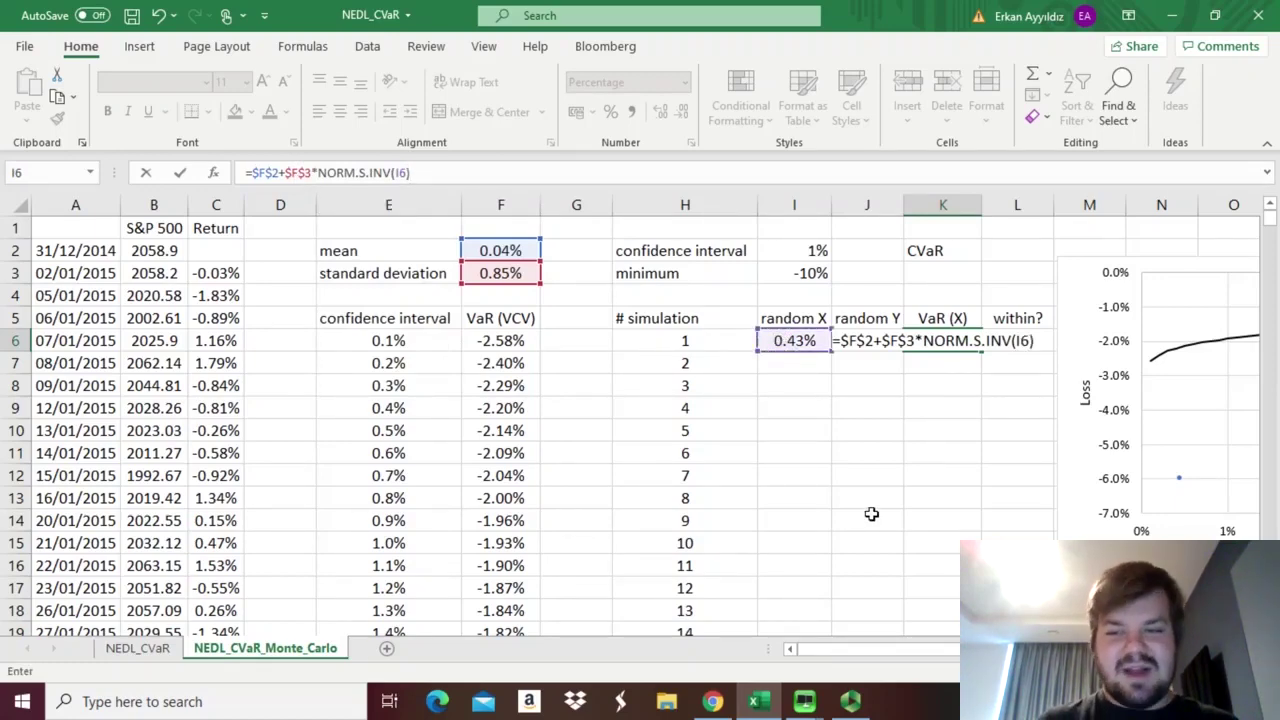
pyautogui.press('Return')
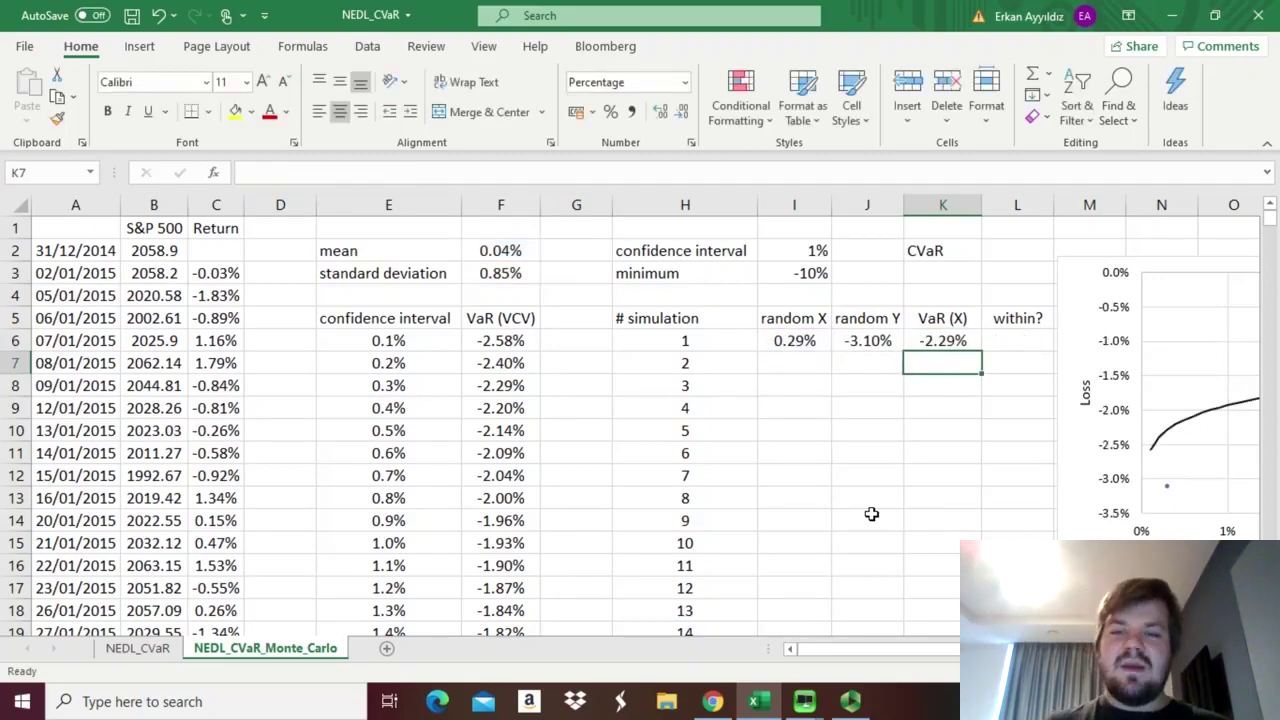
# Enter the within? test =IF(J6>=K6,1,0) for the first simulation in L6
pyautogui.press('Up')
pyautogui.press('Right')
pyautogui.press('Right')
pyautogui.press('Right')
pyautogui.press('Right')
pyautogui.press('Right')
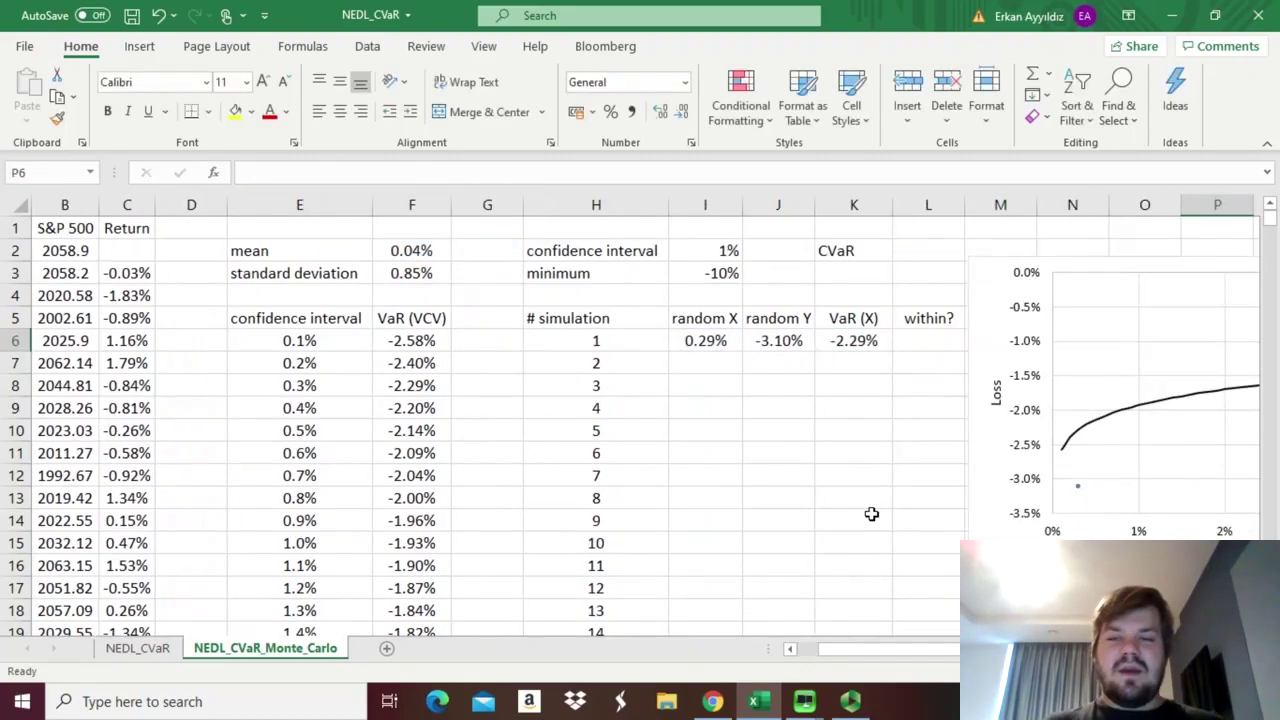
pyautogui.click(924, 344)
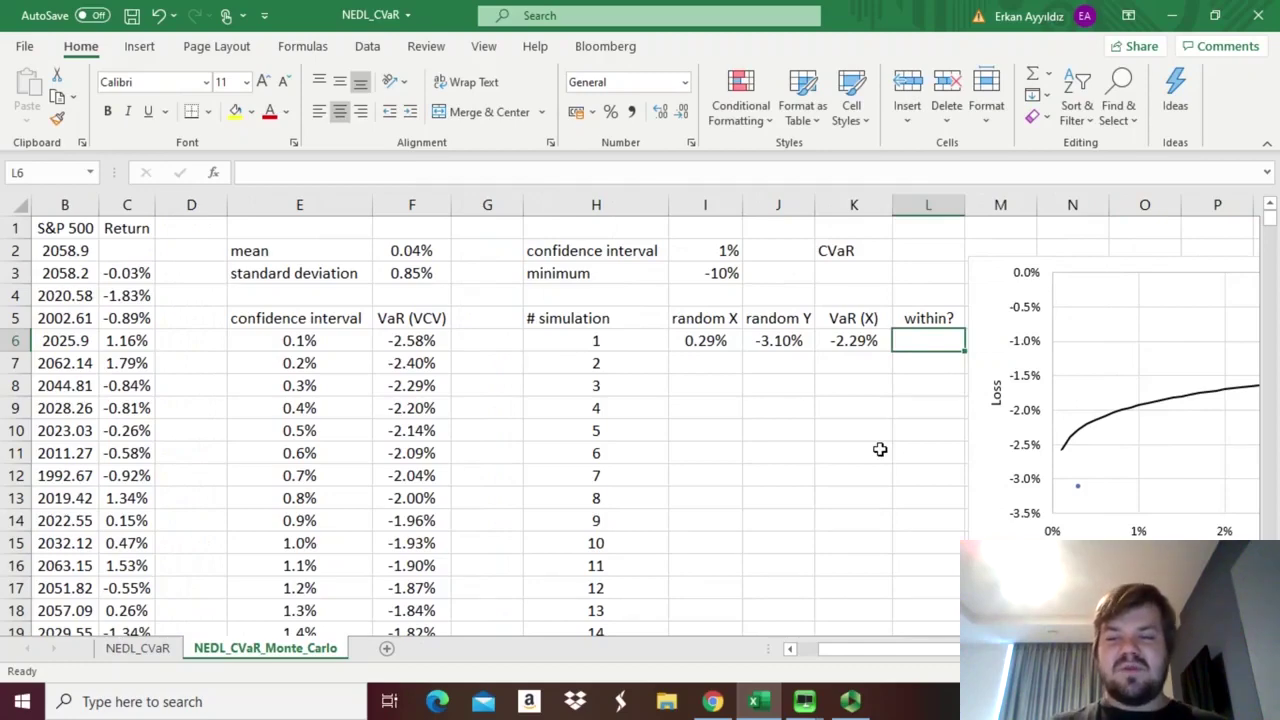
pyautogui.moveTo(711, 340); pyautogui.dragTo(772, 339)
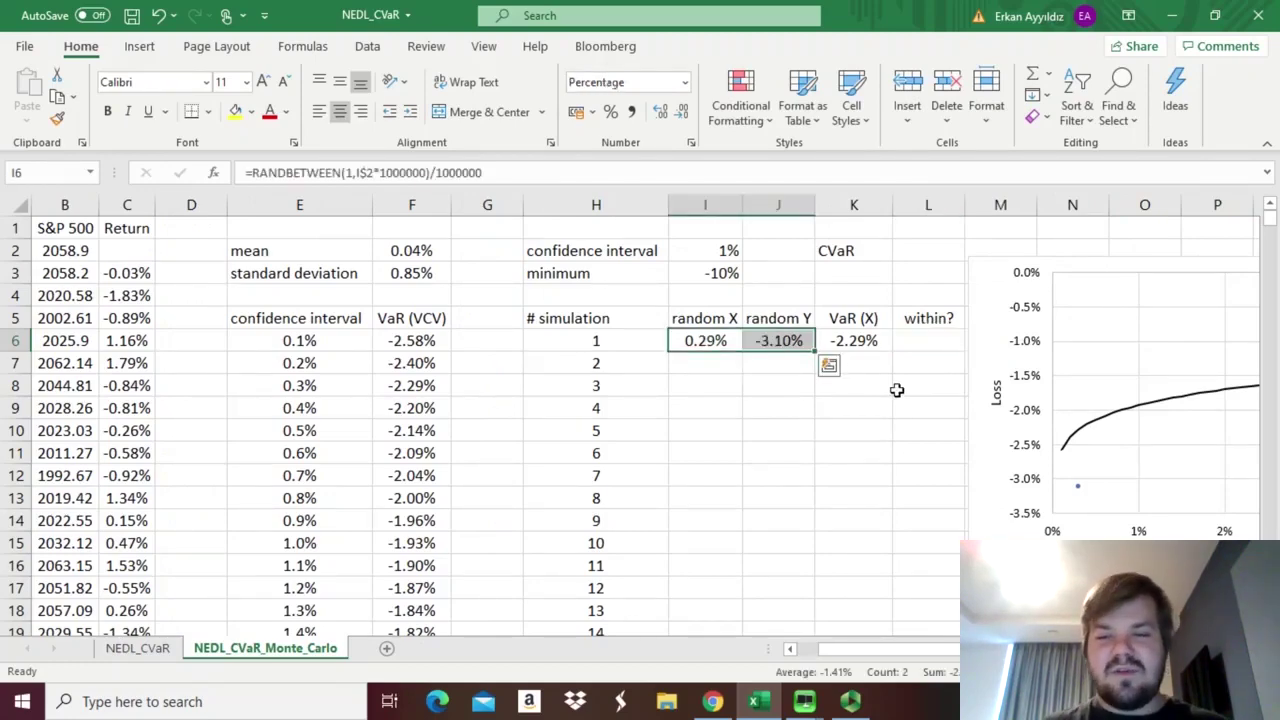
pyautogui.click(932, 344)
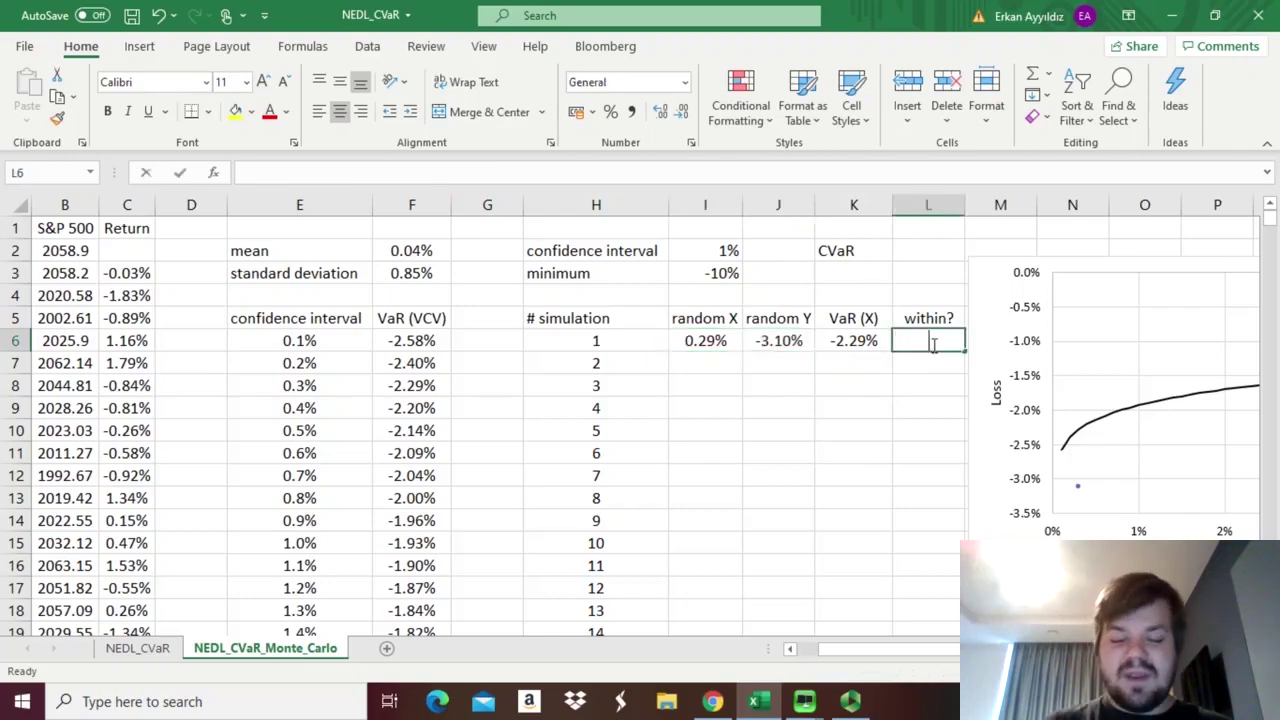
pyautogui.write('=IF(')
pyautogui.click(785, 338)
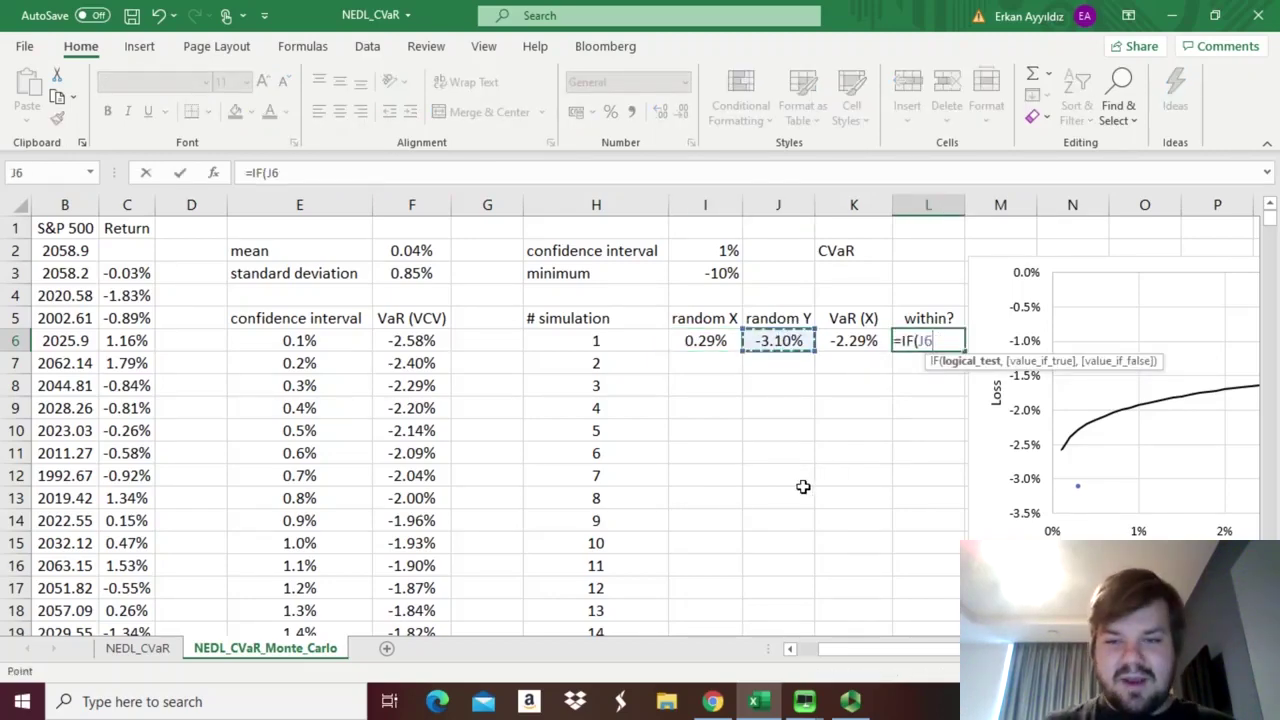
pyautogui.write('>')
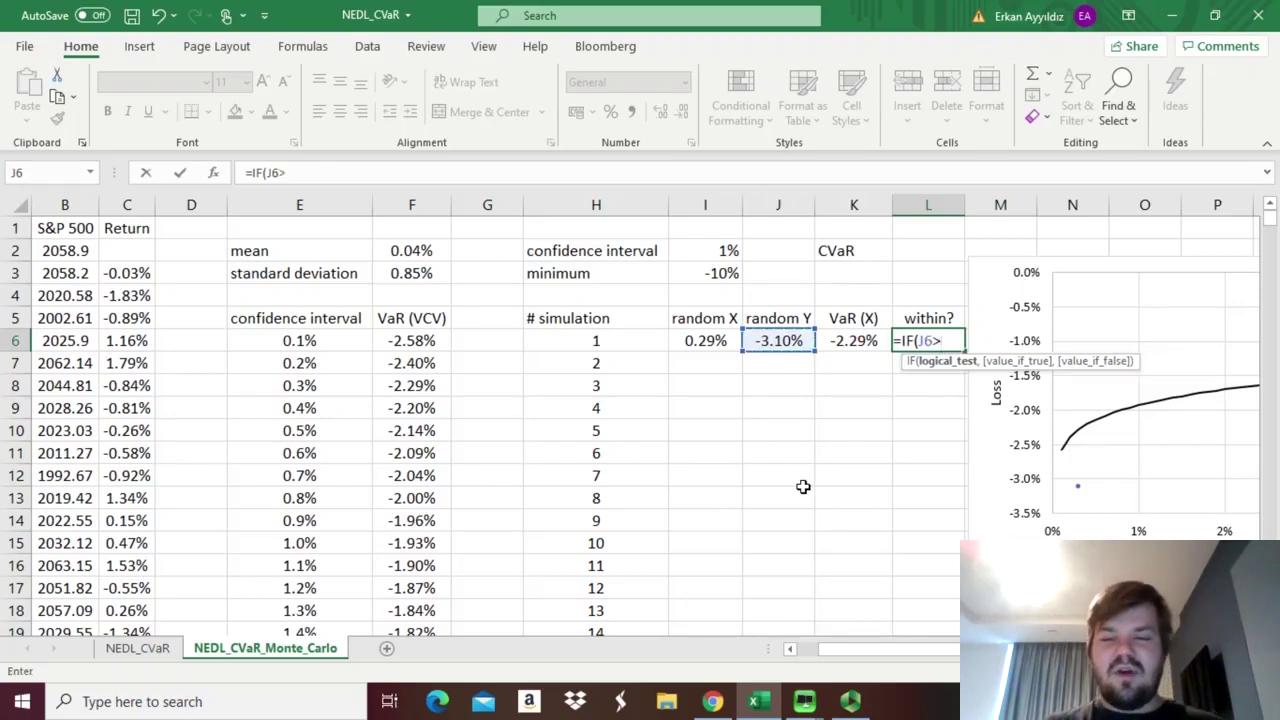
pyautogui.write('=')
pyautogui.click(856, 336)
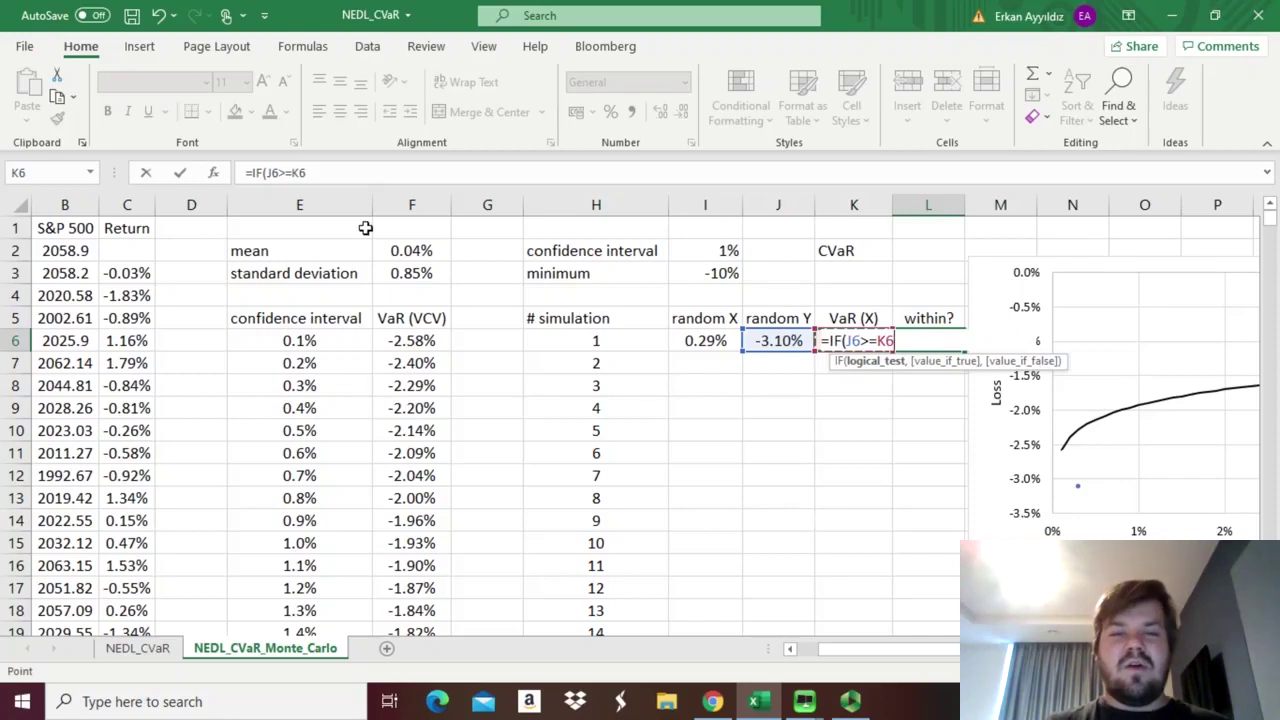
pyautogui.click(317, 174)
pyautogui.write(',1')
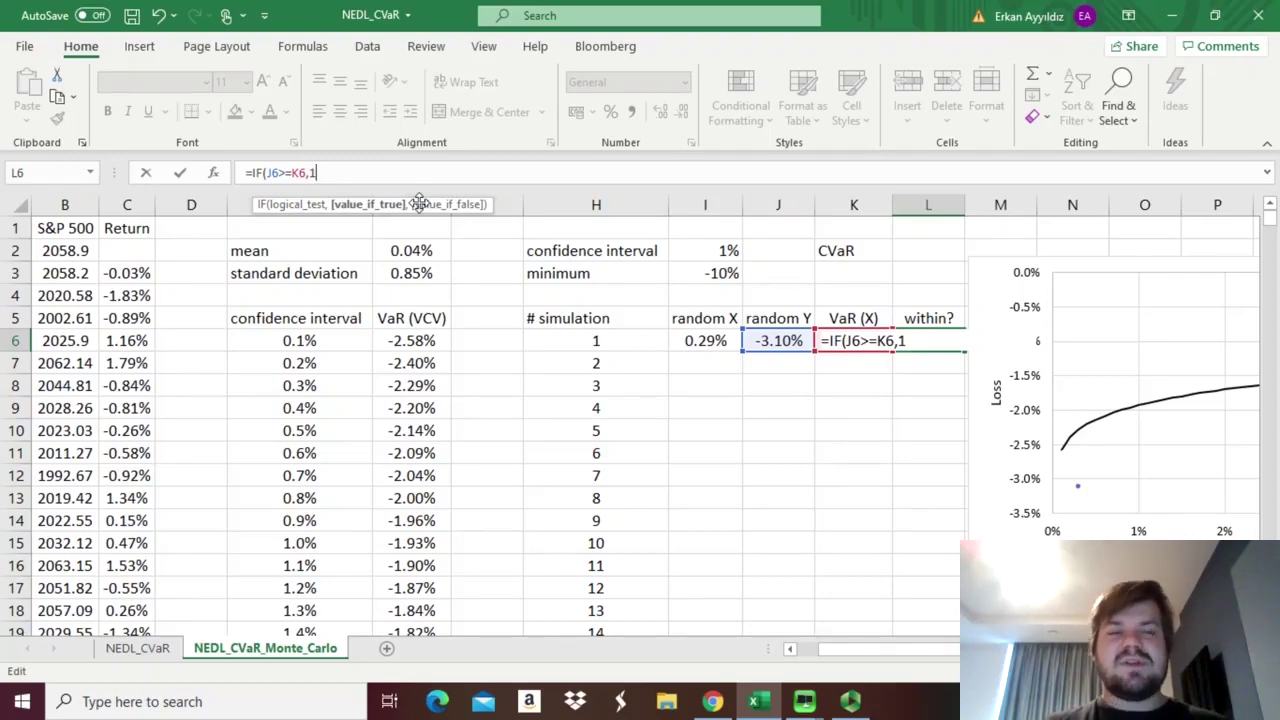
pyautogui.write(',')
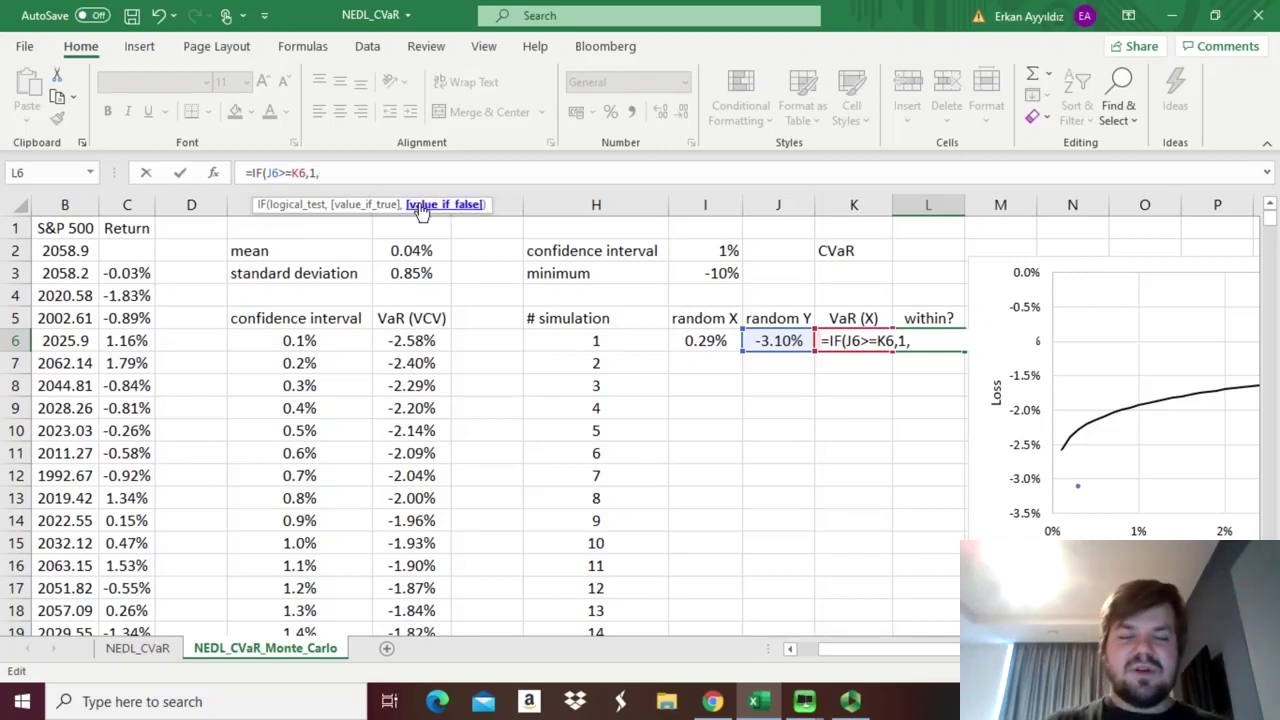
pyautogui.write('0)')
pyautogui.press('Return')
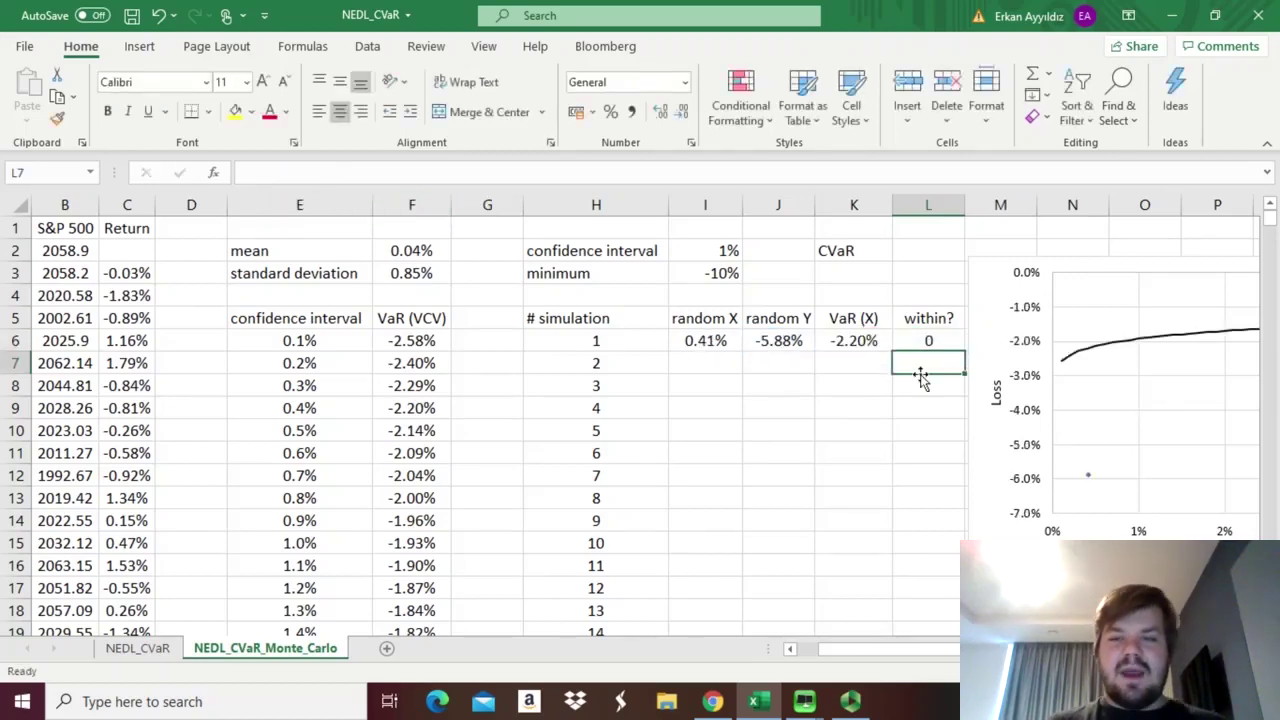
# Fill the first simulation's formulas in I6:L6 down through all the numbered simulations
pyautogui.moveTo(680, 340); pyautogui.dragTo(908, 346)
pyautogui.doubleClick(965, 352)
pyautogui.click(845, 409)
# Examine how the simulated random points lie relative to the VaR curve in the loss chart
pyautogui.press('Right')
pyautogui.press('Right')
pyautogui.press('Right')
pyautogui.press('Right')
pyautogui.press('Right')
pyautogui.press('Right')
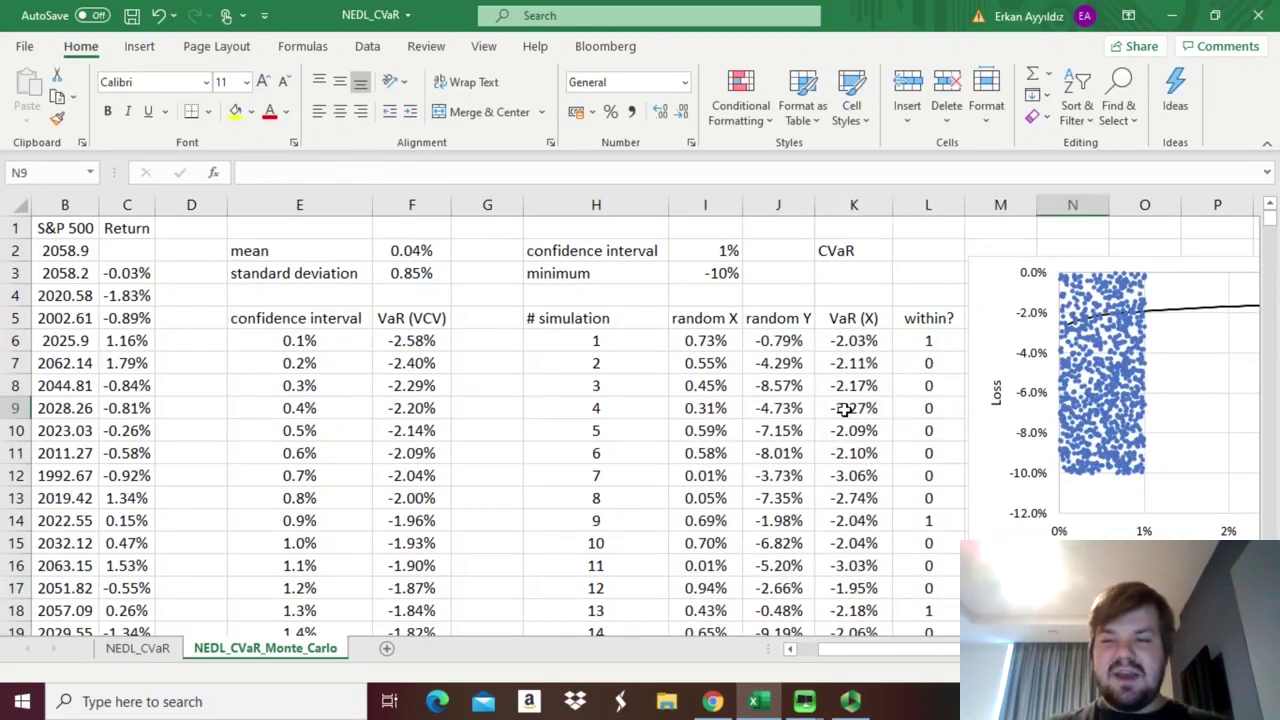
pyautogui.press('Right')
pyautogui.press('Right')
pyautogui.press('Right')
pyautogui.press('Right')
pyautogui.press('Right')
pyautogui.press('Right')
pyautogui.press('Right')
pyautogui.press('Right')
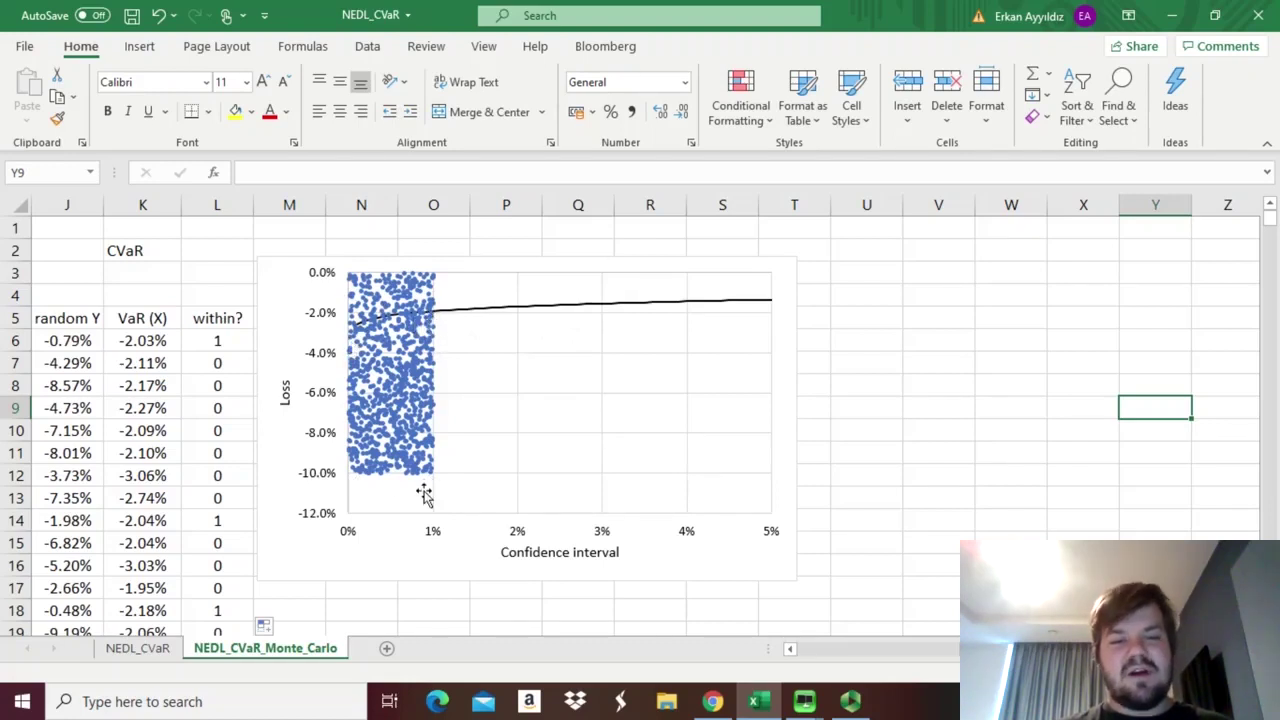
# Enter =AVERAGE(L6:L10005) in the CVaR cell L2 to get the share of simulations flagged as within
pyautogui.click(209, 344)
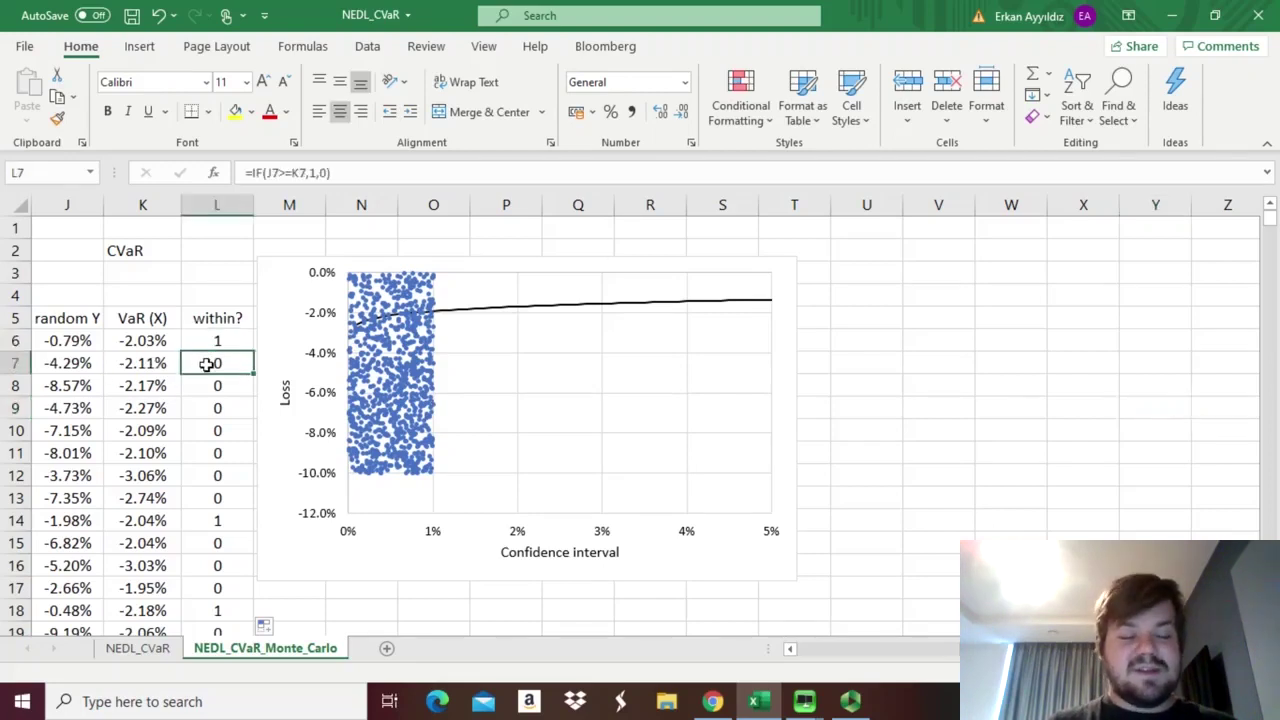
pyautogui.press('Up')
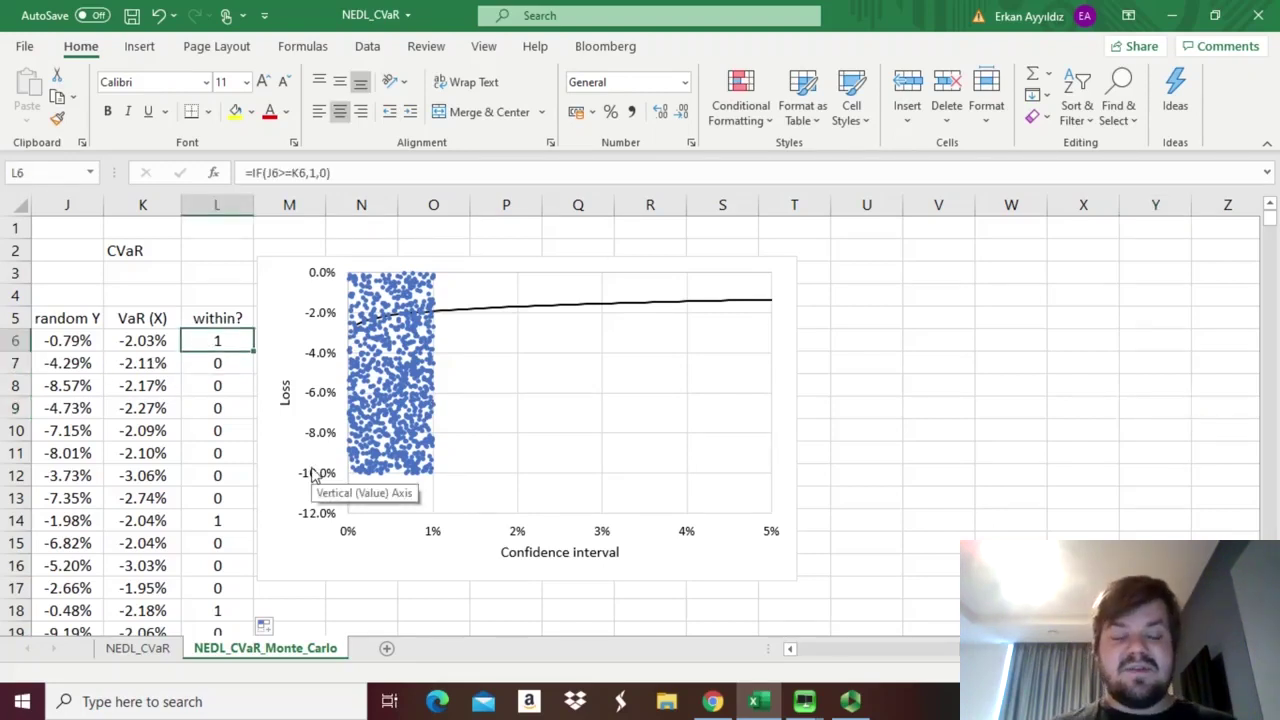
pyautogui.click(225, 428)
pyautogui.click(216, 338)
pyautogui.hotkey('ctrl', 'shift', 'Down')
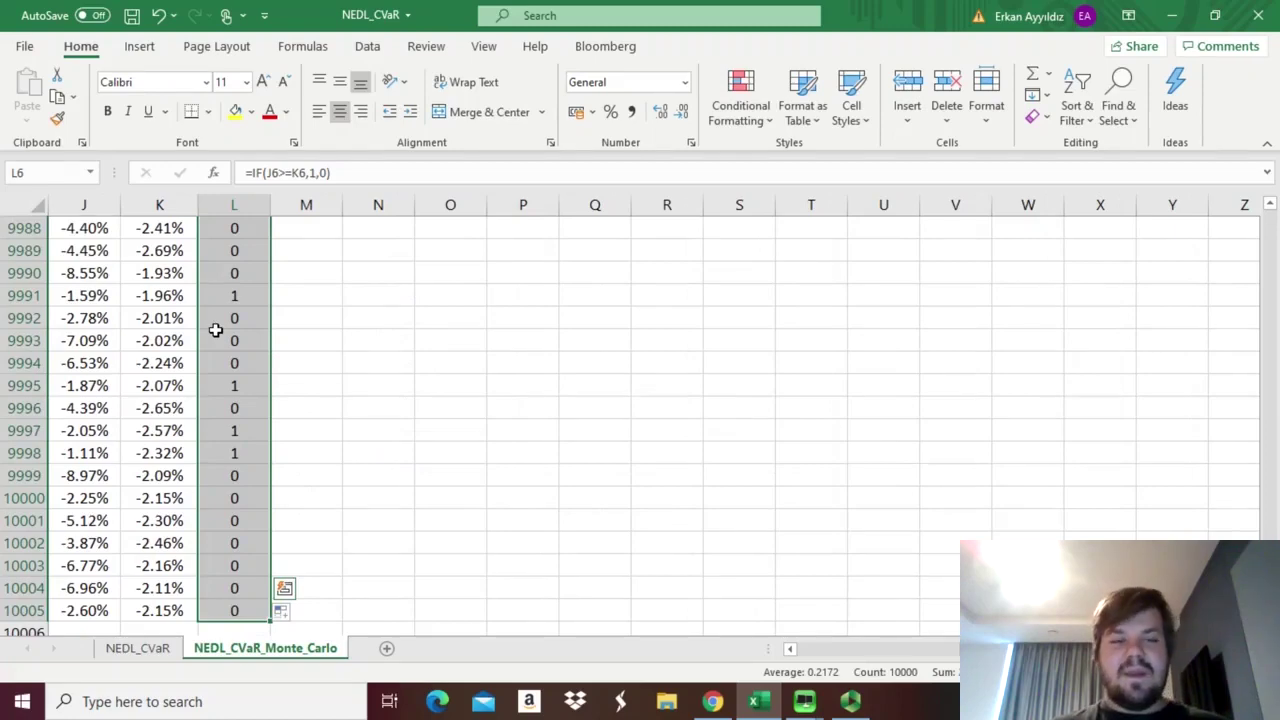
pyautogui.press('Up')
pyautogui.press('Up')
pyautogui.press('Up')
pyautogui.press('Up')
pyautogui.write('=')
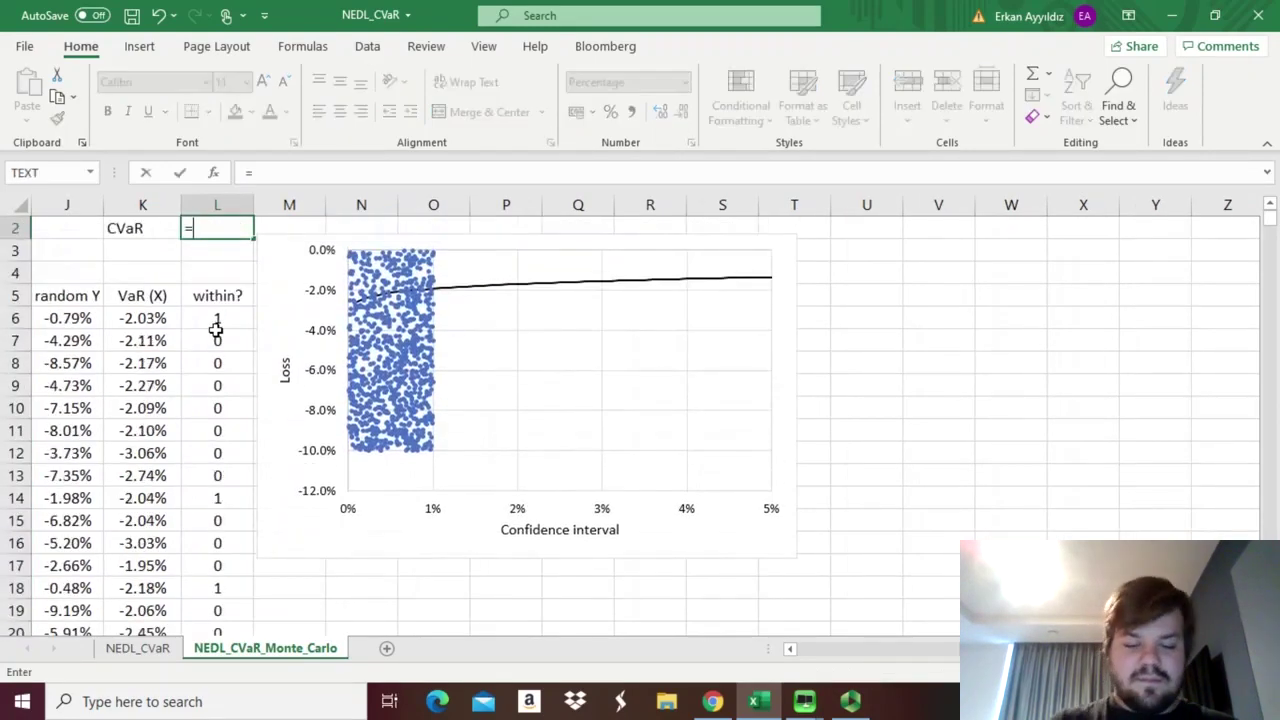
pyautogui.write('AVERAGE(')
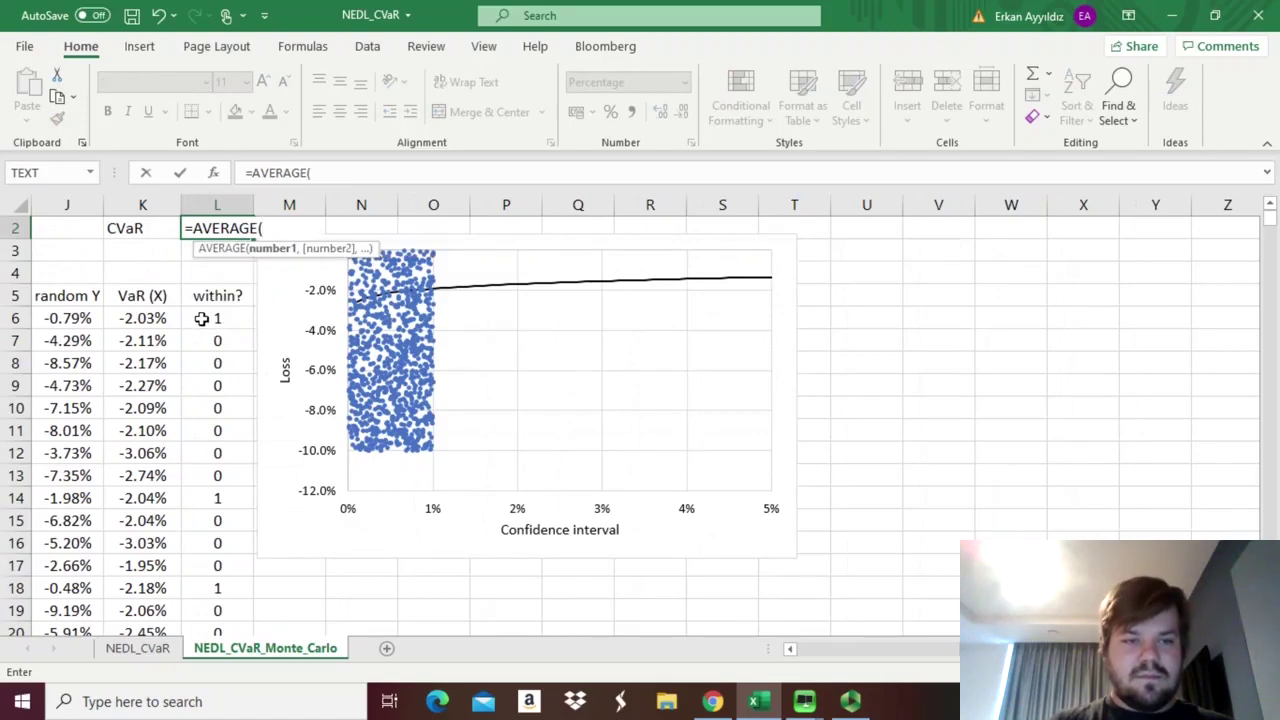
pyautogui.click(201, 317)
pyautogui.hotkey('ctrl', 'shift', 'Down')
pyautogui.hotkey('ctrl', 'Return')
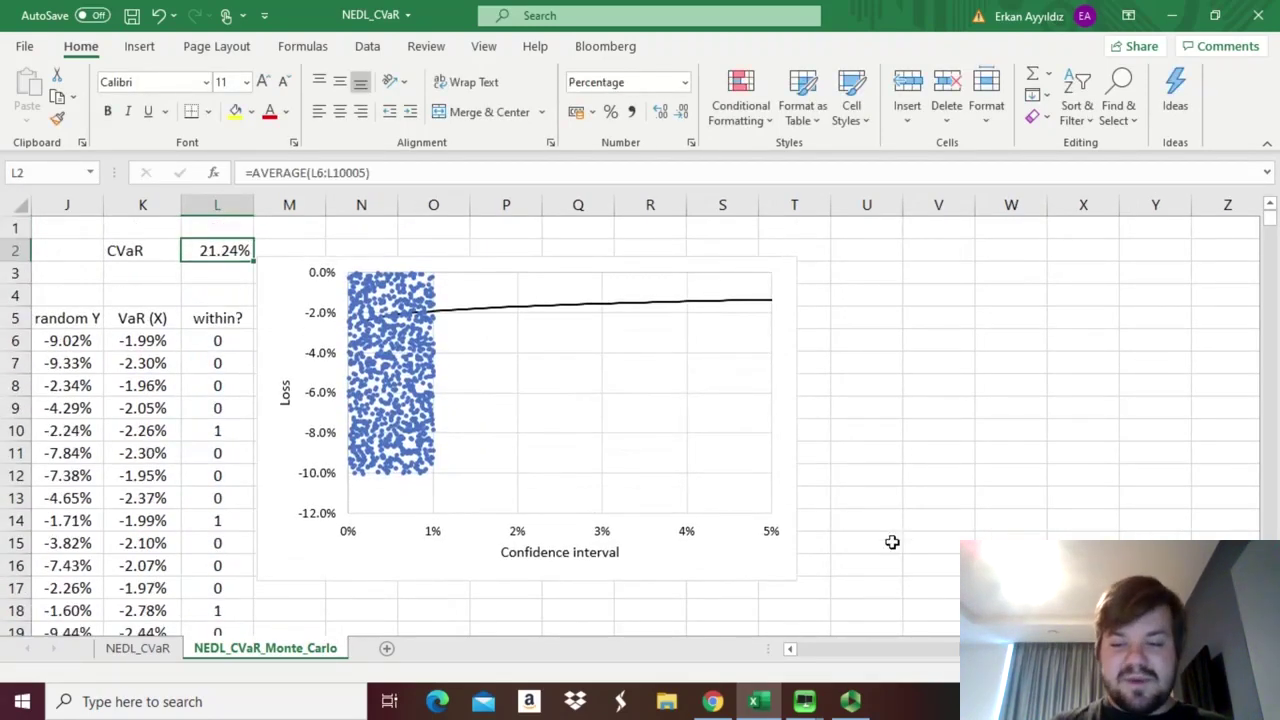
# Multiply the average in the CVaR cell L2 by the minimum, making the formula =AVERAGE(L6:L10005)*I3
pyautogui.hscroll(-2, 926, 650)
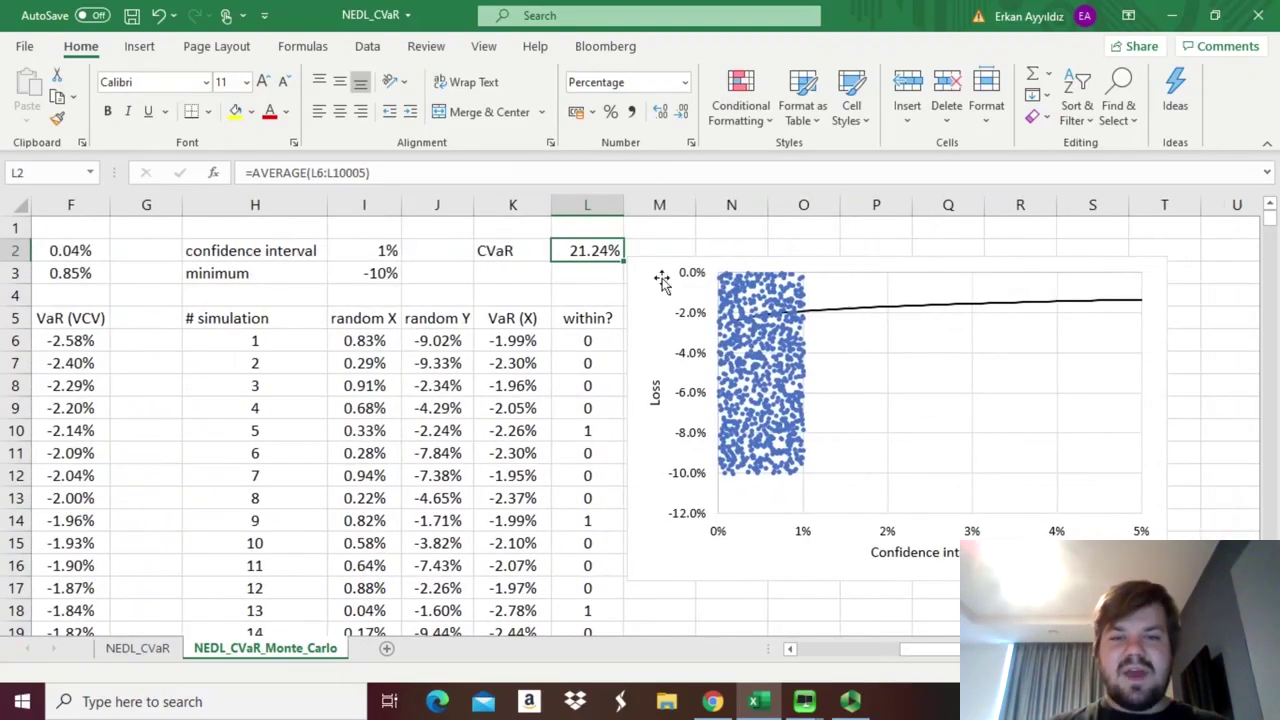
pyautogui.click(452, 174)
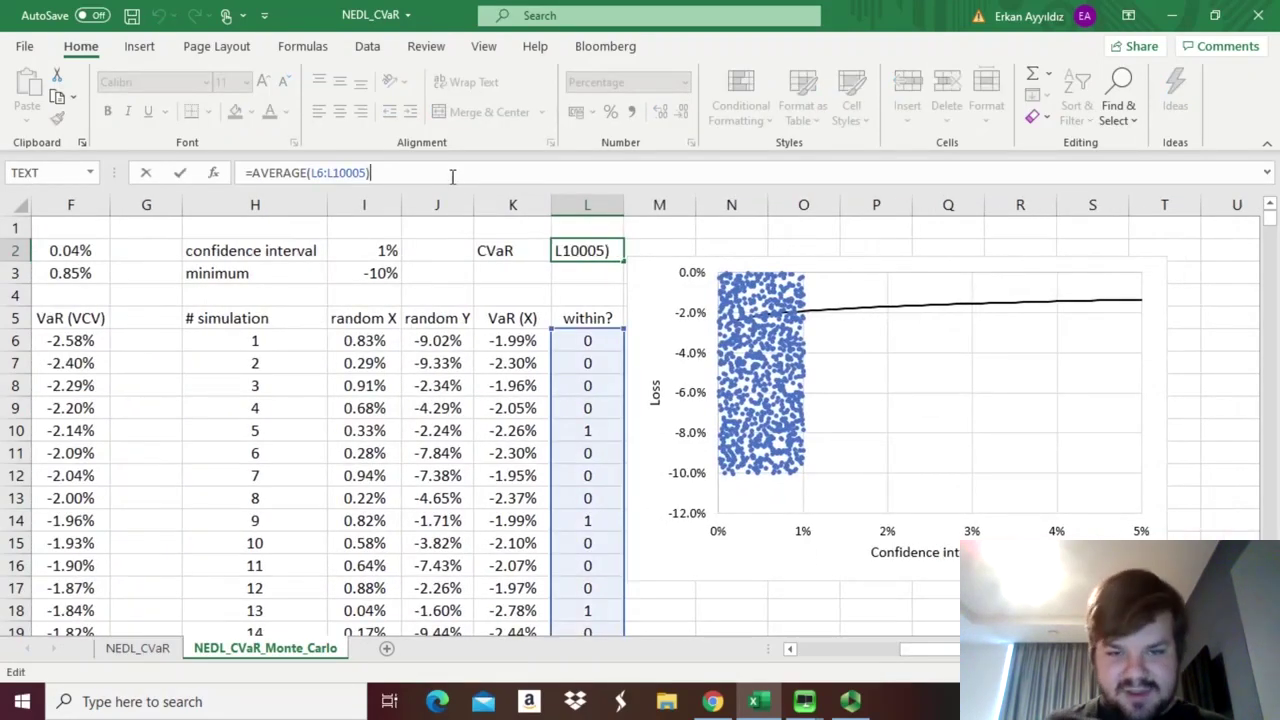
pyautogui.press('Escape')
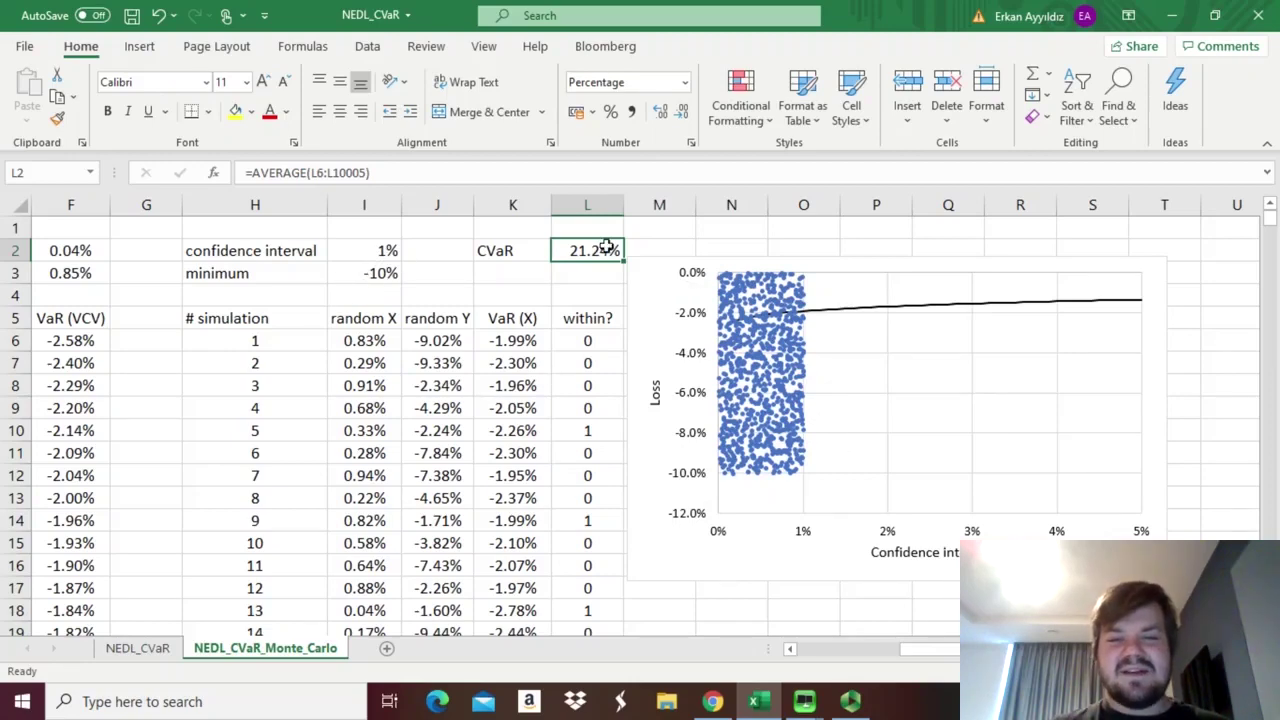
pyautogui.click(390, 176)
pyautogui.write('*')
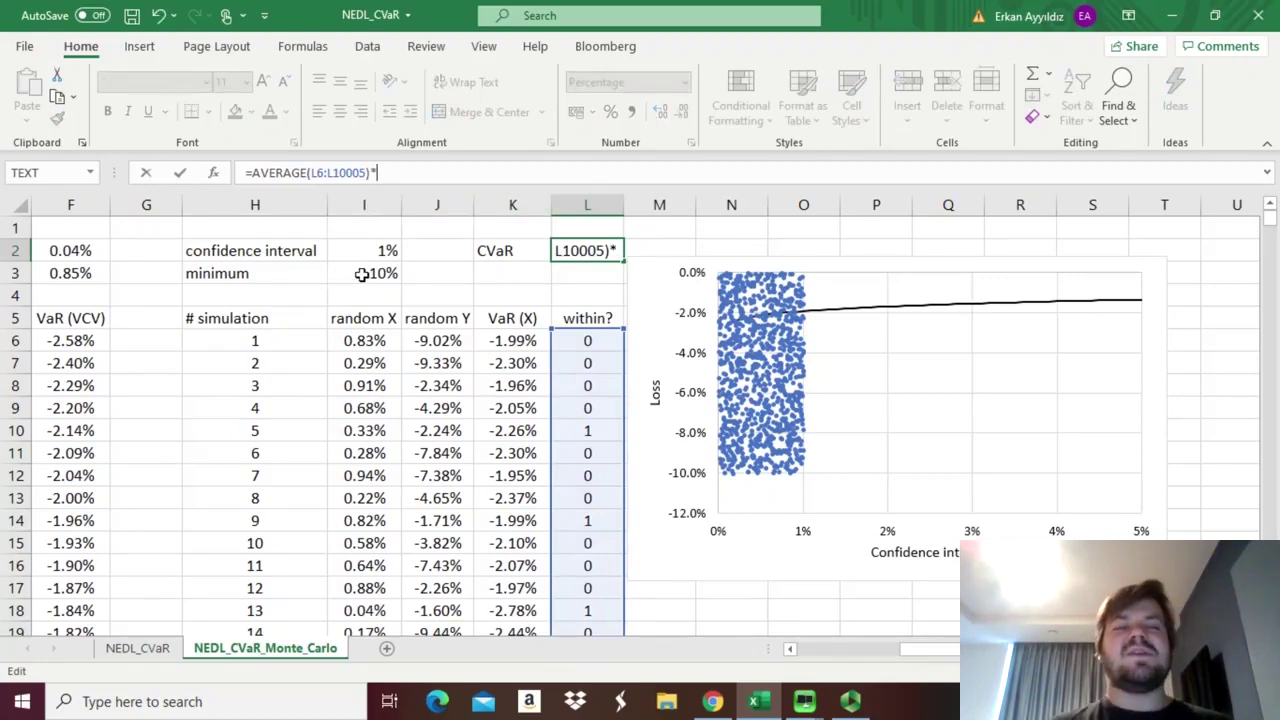
pyautogui.click(346, 274)
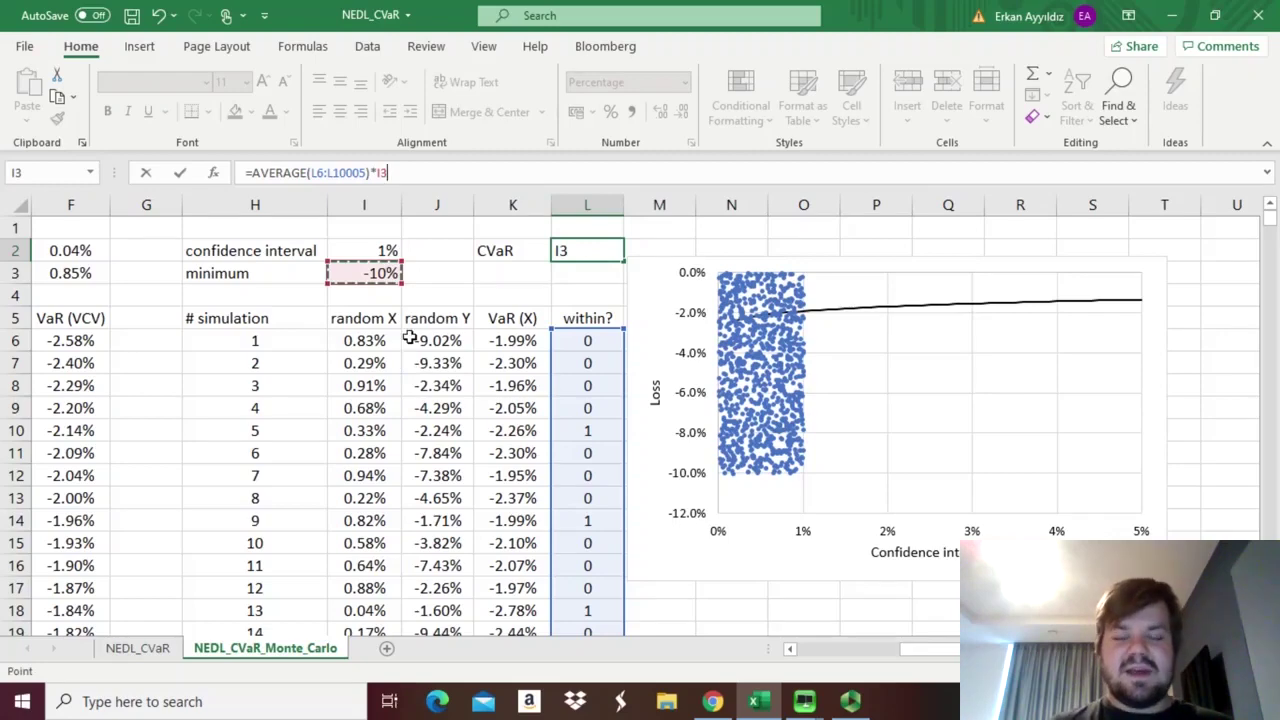
pyautogui.hotkey('ctrl', 'Return')
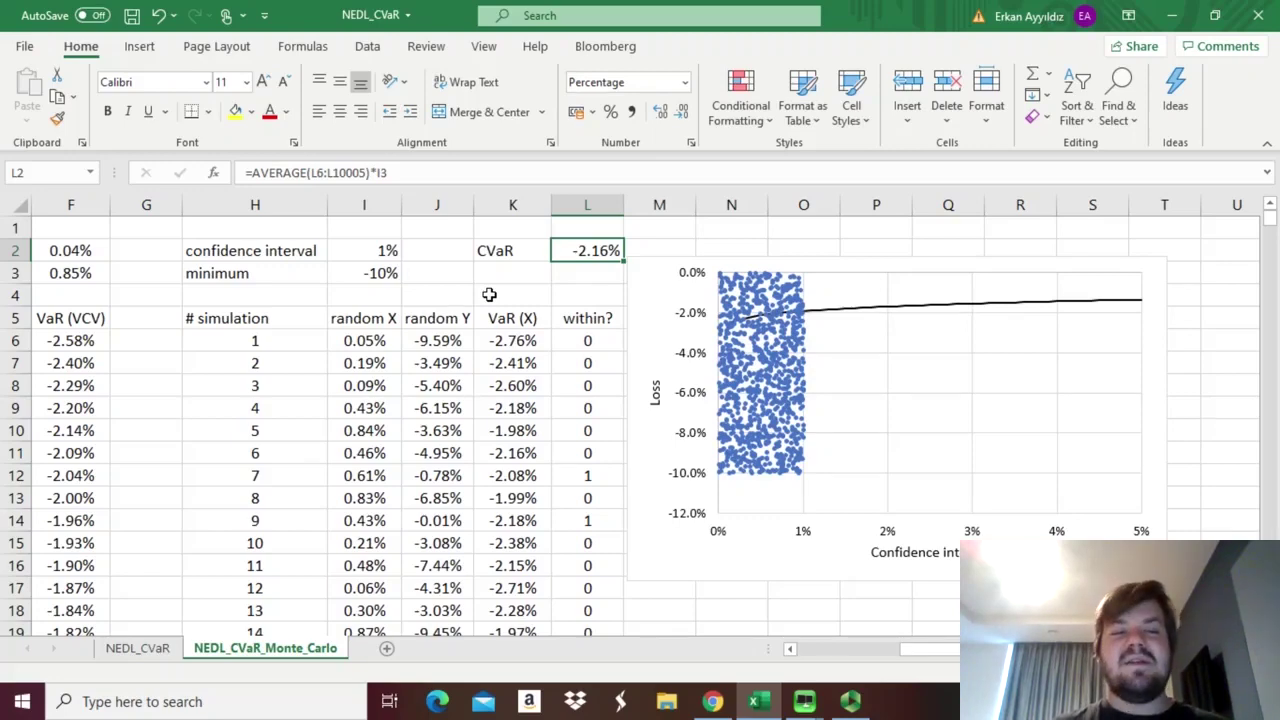
# Add the heading CVaR (VCV) in G5 beside VaR (VCV), fit the column width, and leave an empty column before the simulation table
pyautogui.moveTo(310, 310); pyautogui.dragTo(183, 380)
pyautogui.click(327, 341)
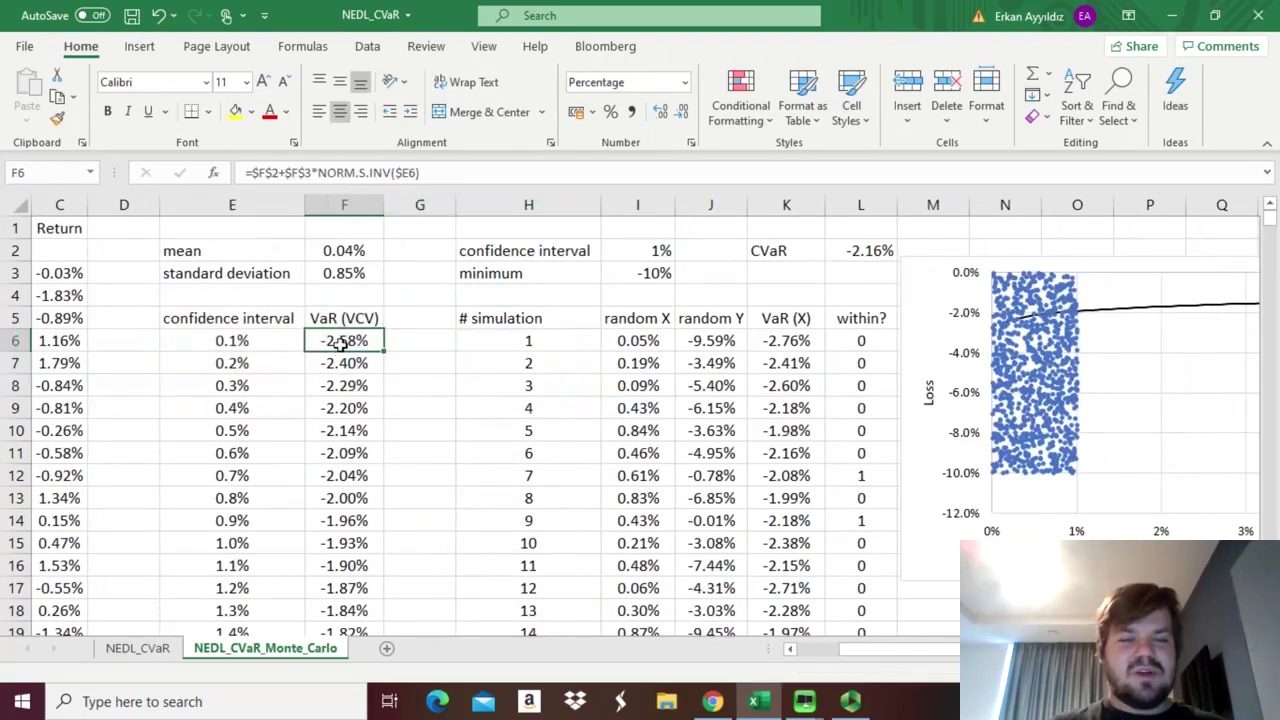
pyautogui.moveTo(335, 343); pyautogui.dragTo(344, 408)
pyautogui.click(419, 318)
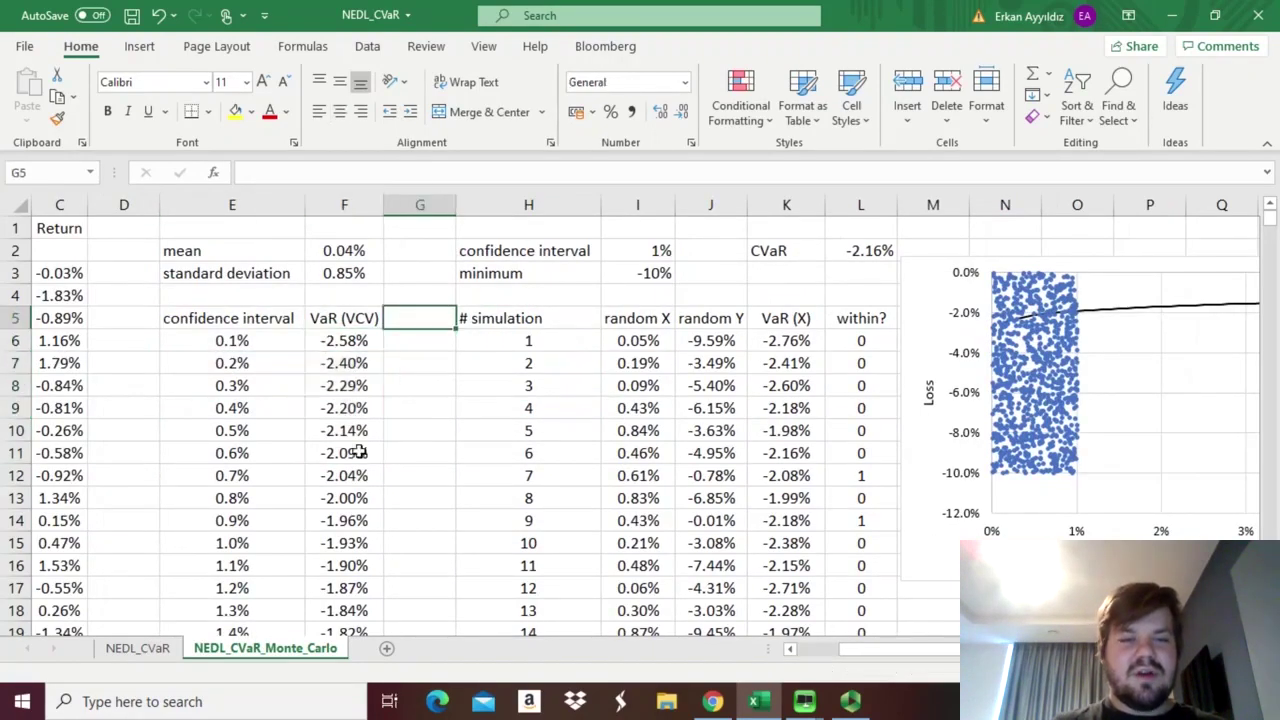
pyautogui.write('CV')
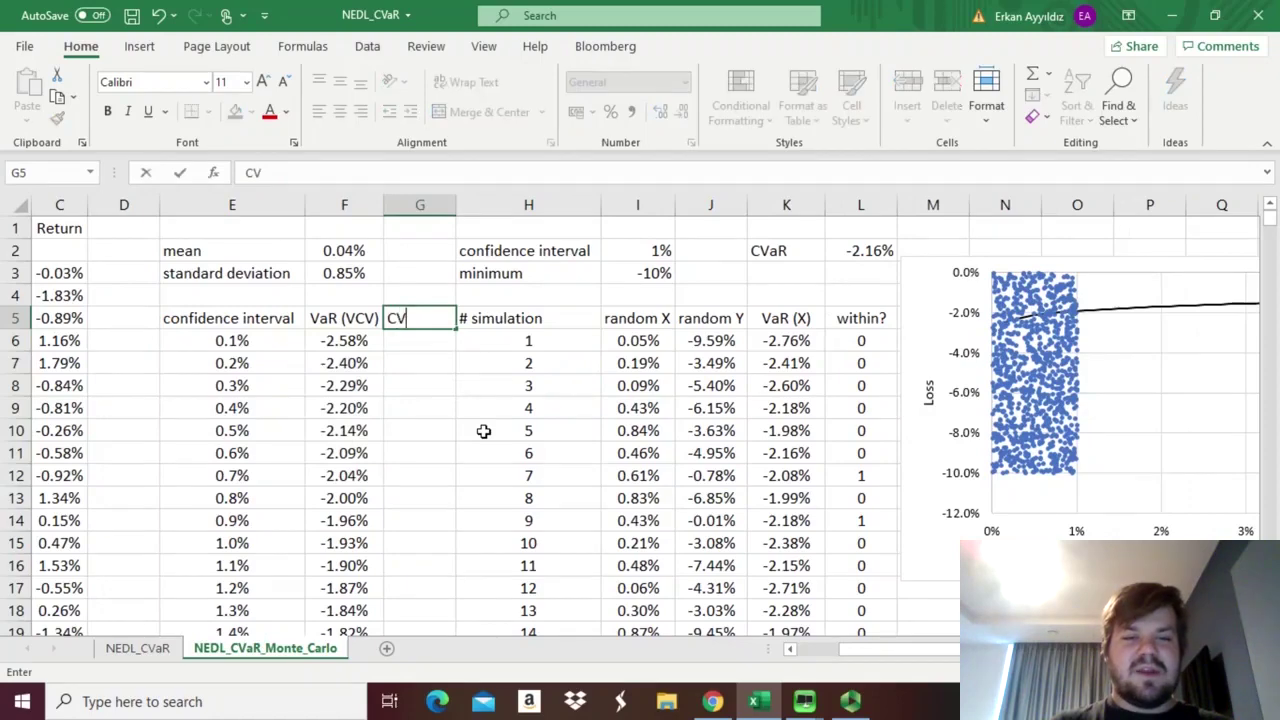
pyautogui.write('aR (VCV')
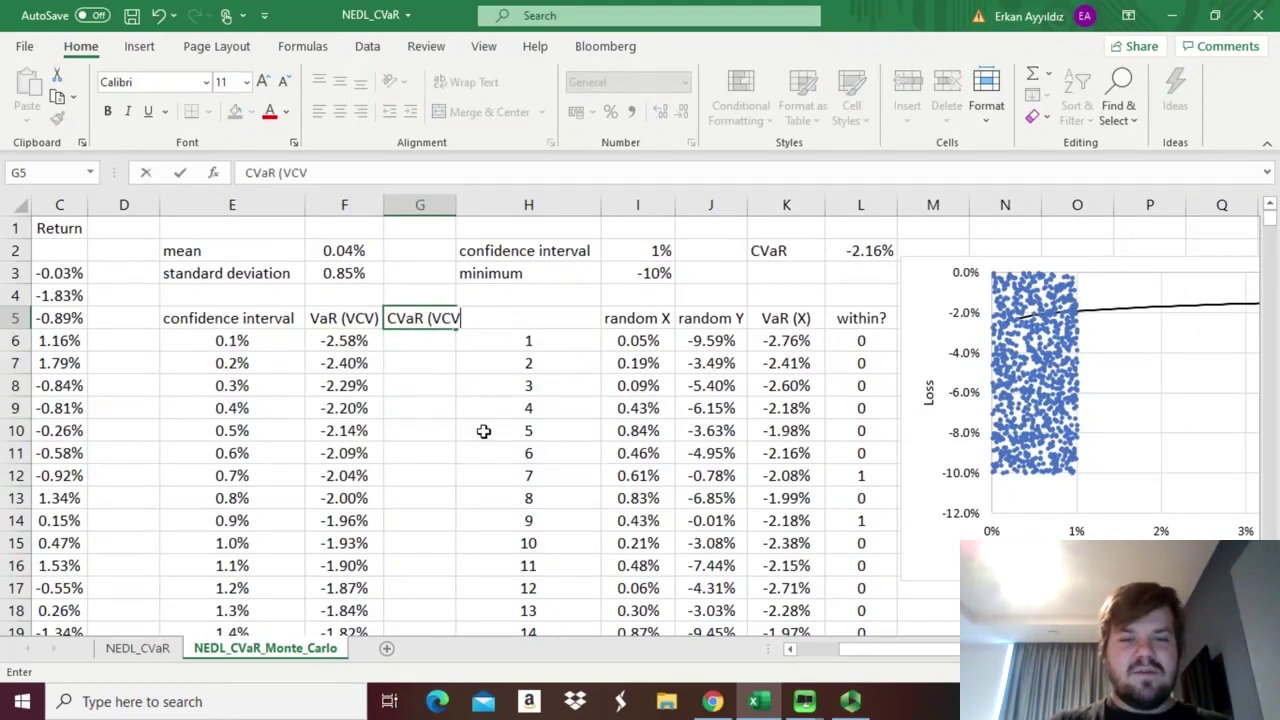
pyautogui.press('Return')
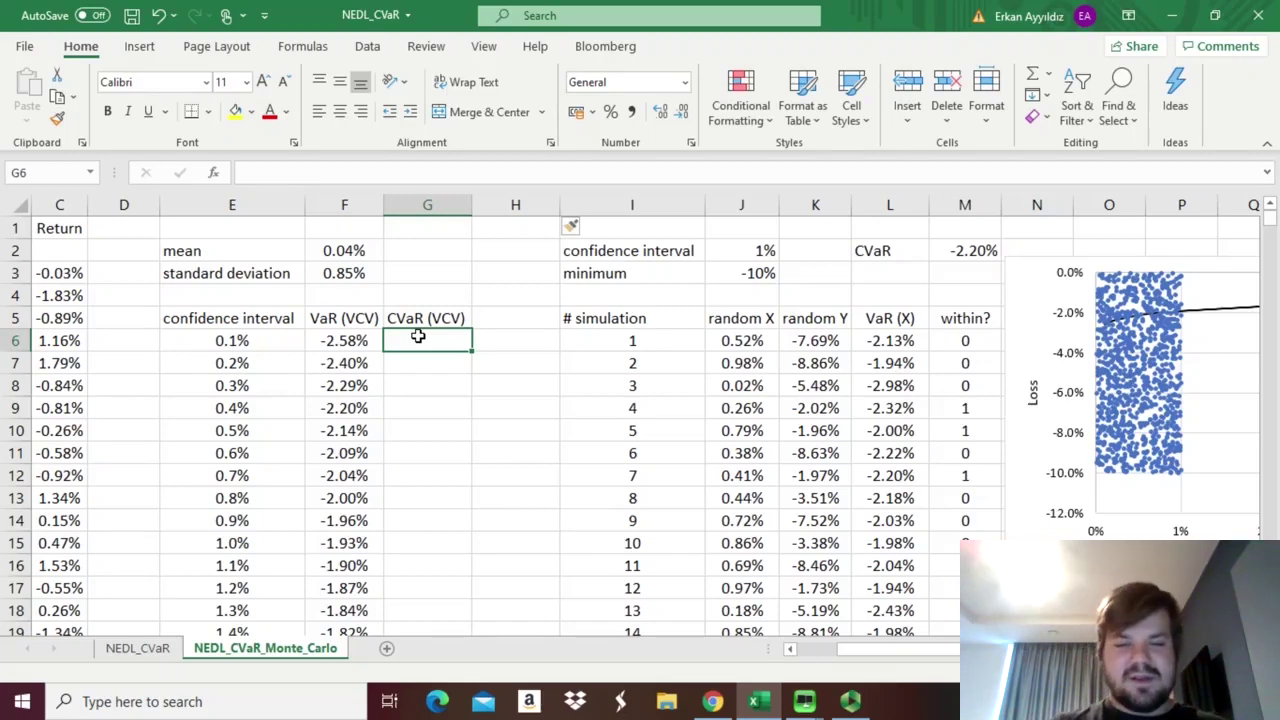
# Fill the CVaR (VCV) column from G6 down with centred running averages of VaR, using =AVERAGE(F$6:F6)
pyautogui.write('=AVERAGE(')
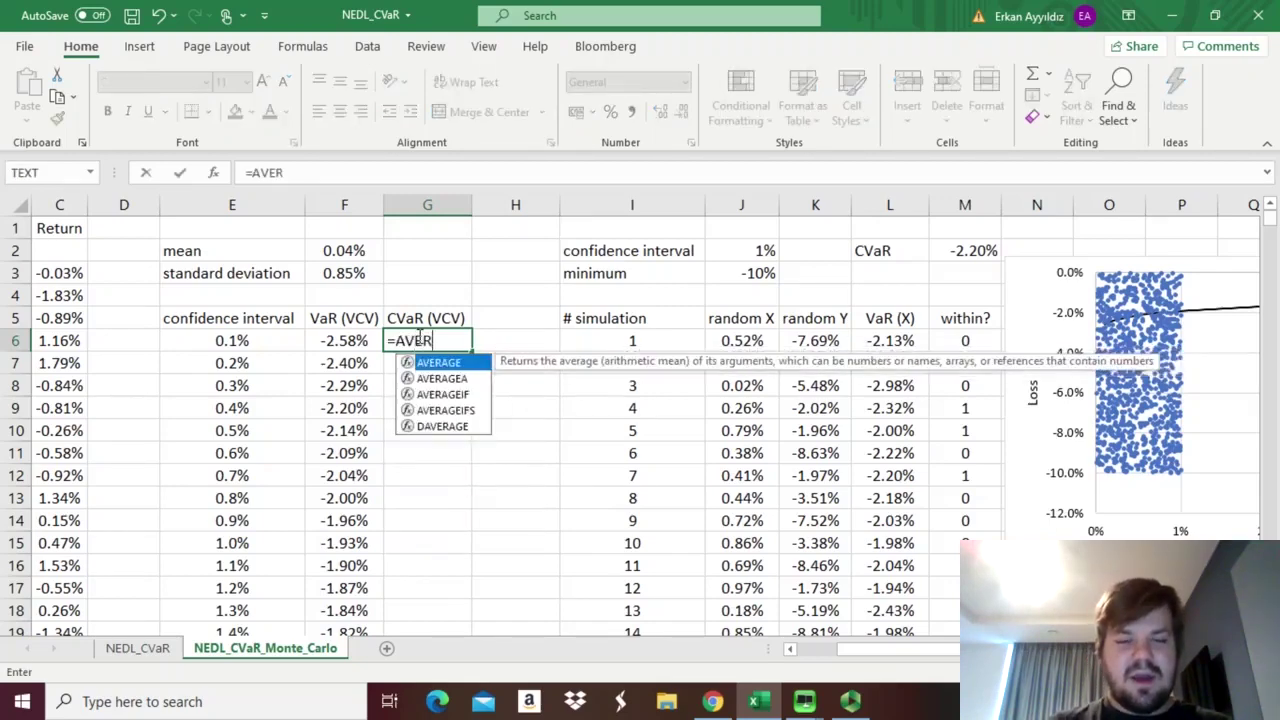
pyautogui.click(345, 340)
pyautogui.write('$6')
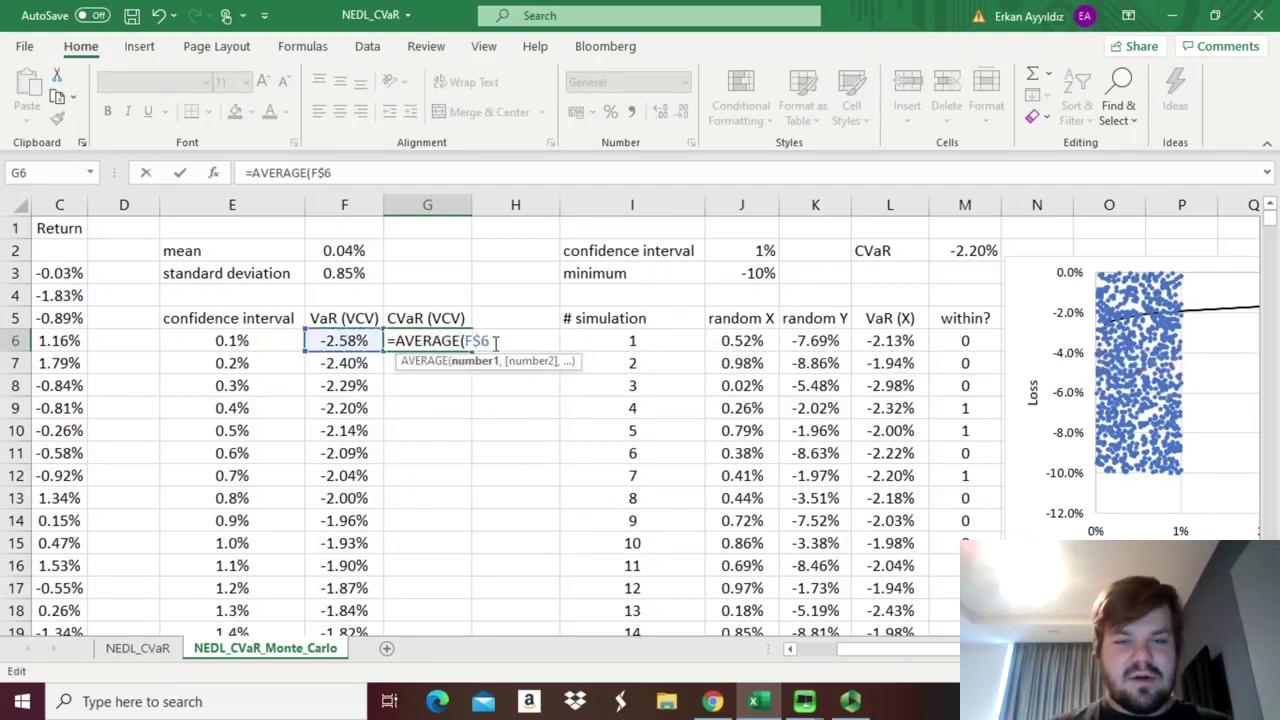
pyautogui.write(':')
pyautogui.click(345, 340)
pyautogui.hotkey('ctrl', 'Return')
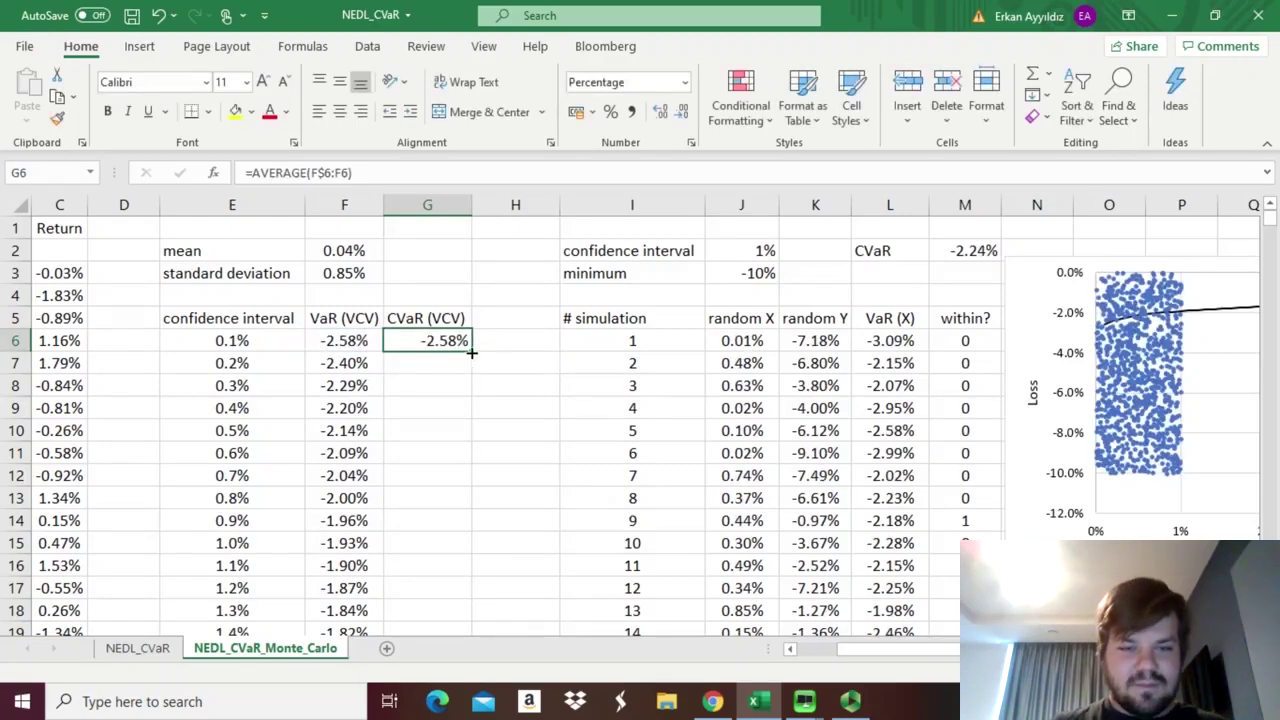
pyautogui.doubleClick(471, 351)
pyautogui.click(340, 111)
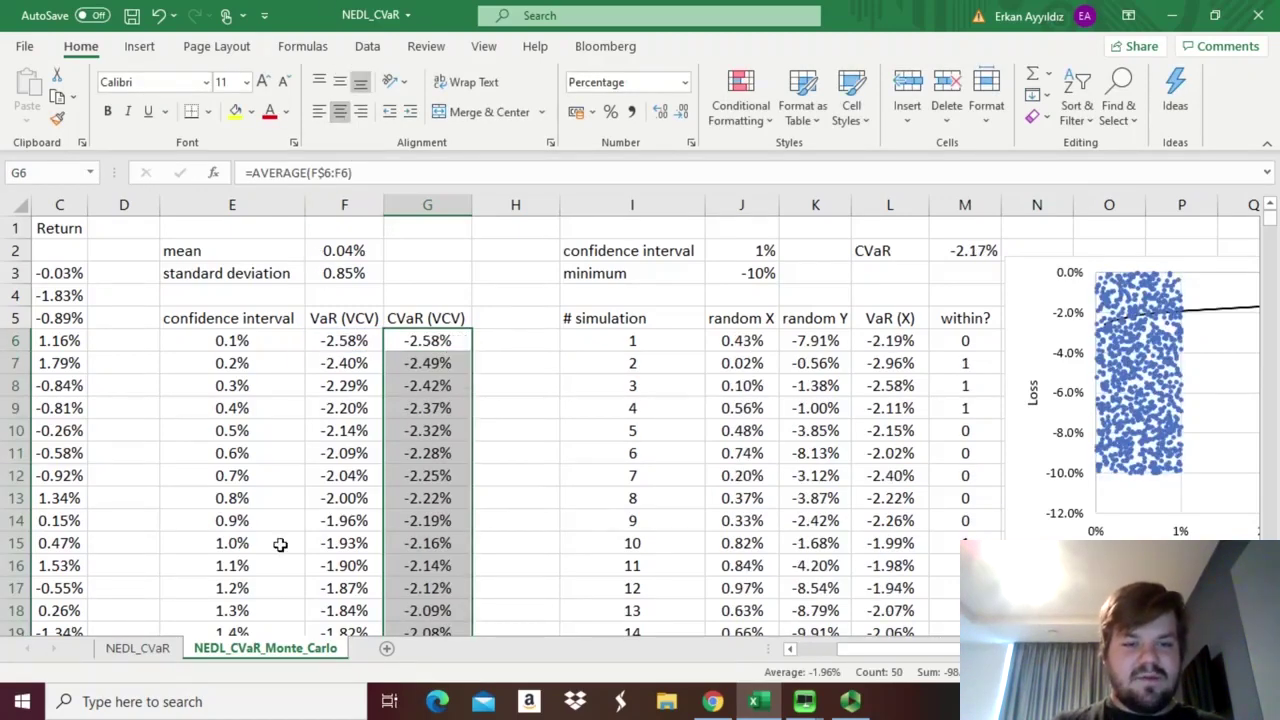
# Compare the CVaR (VCV) figure for the 1.0% confidence interval in G15 with the simulated CVaR in M2
pyautogui.moveTo(251, 543); pyautogui.dragTo(416, 555)
pyautogui.click(416, 548)
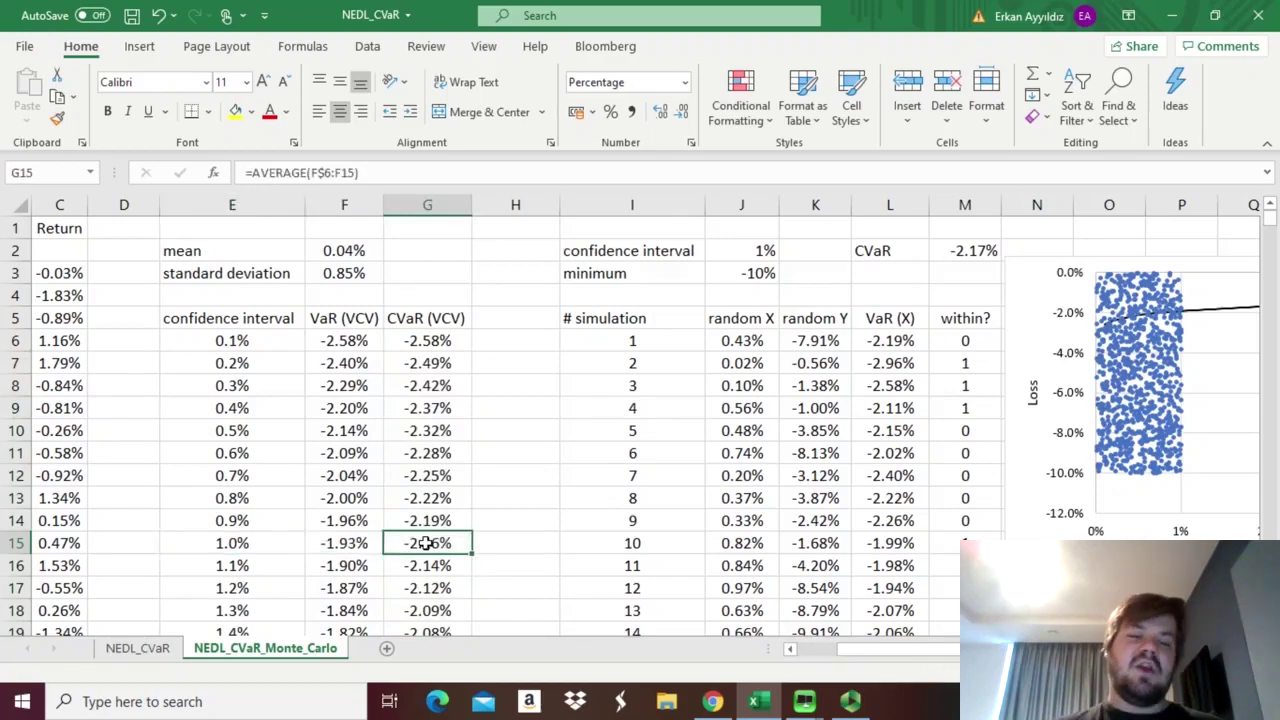
pyautogui.click(950, 256)
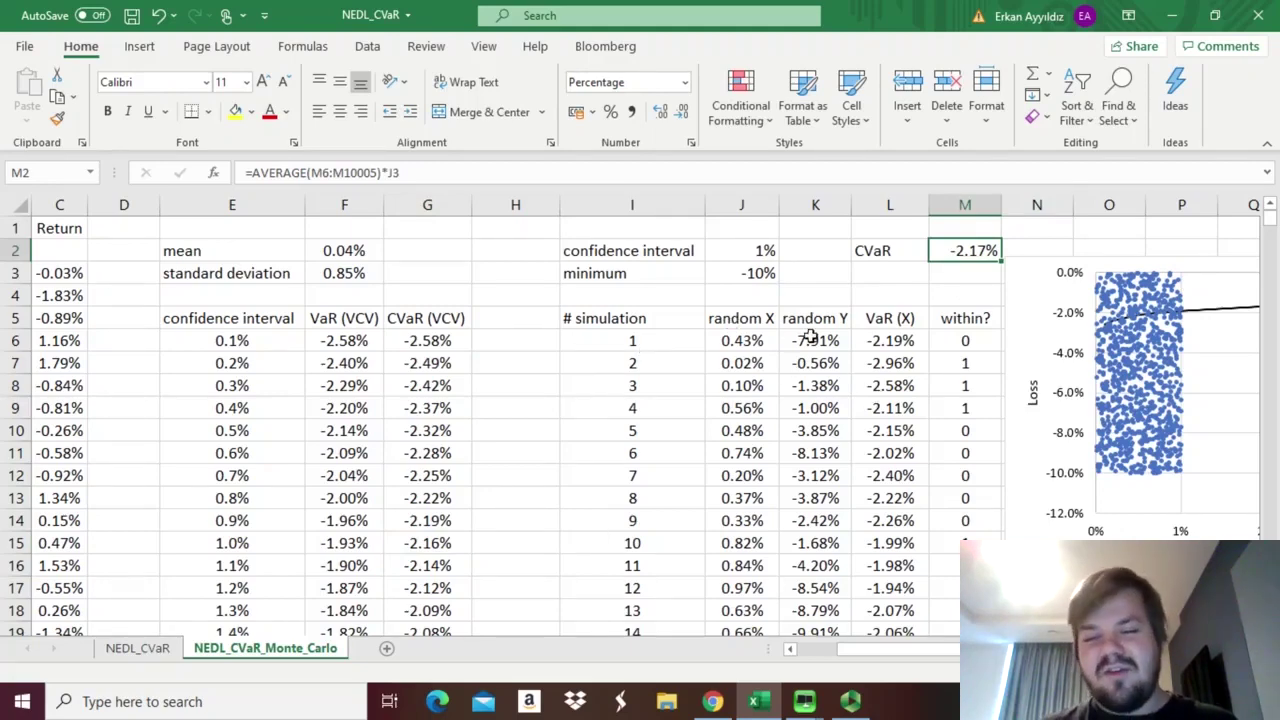
pyautogui.keyDown('ctrl'); pyautogui.click(420, 543); pyautogui.keyUp('ctrl')
pyautogui.hscroll(5, 1162, 288)
pyautogui.click(1162, 288)
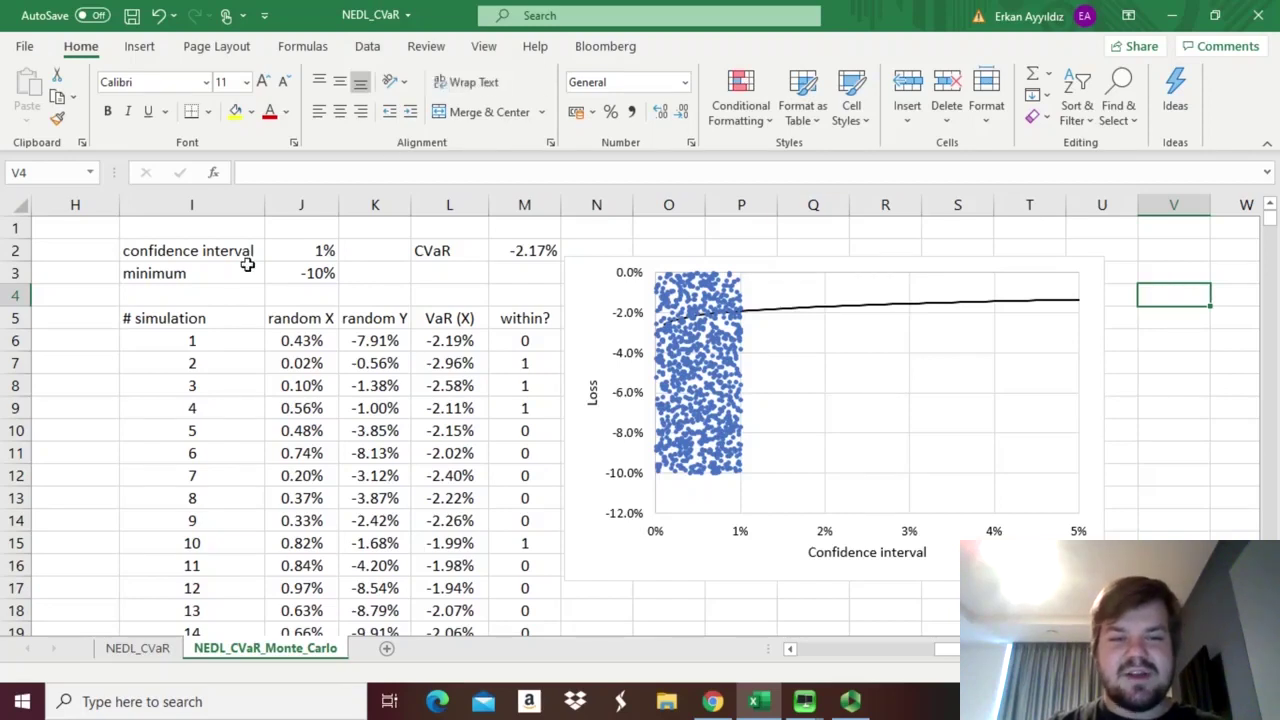
# Set the simulation's confidence interval in J2 to 5%
pyautogui.click(318, 248)
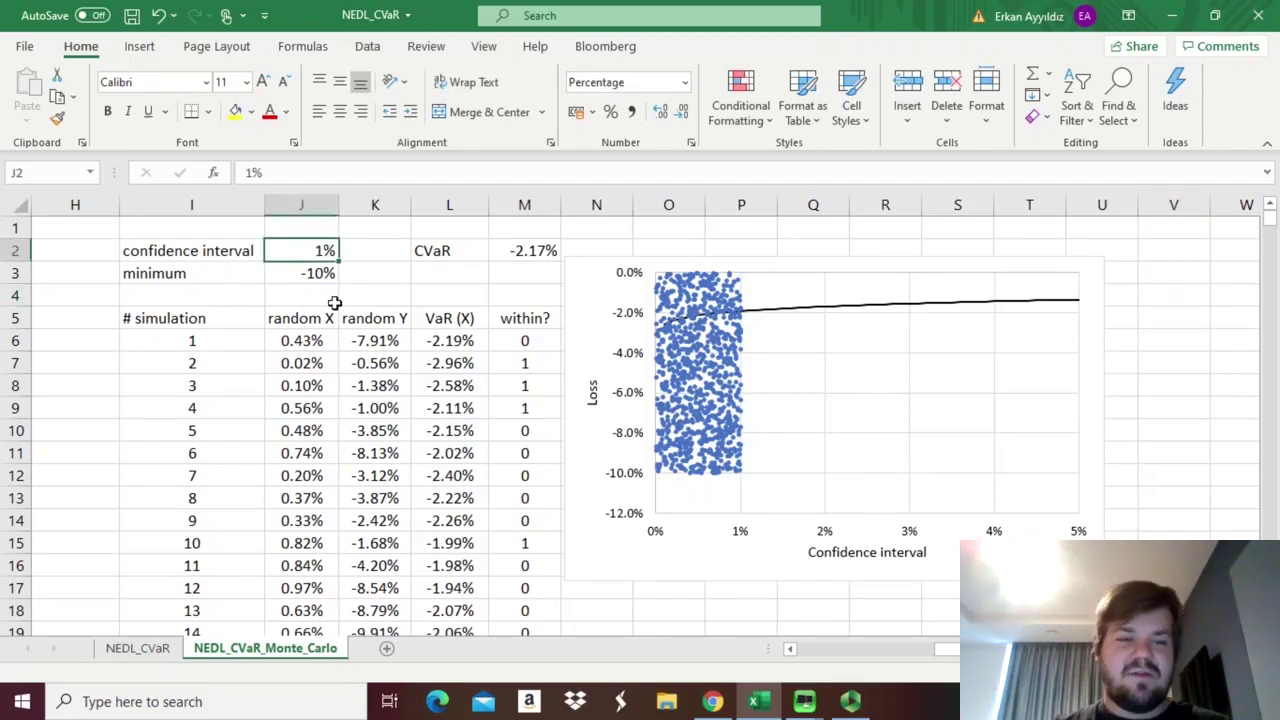
pyautogui.write('5')
pyautogui.press('Return')
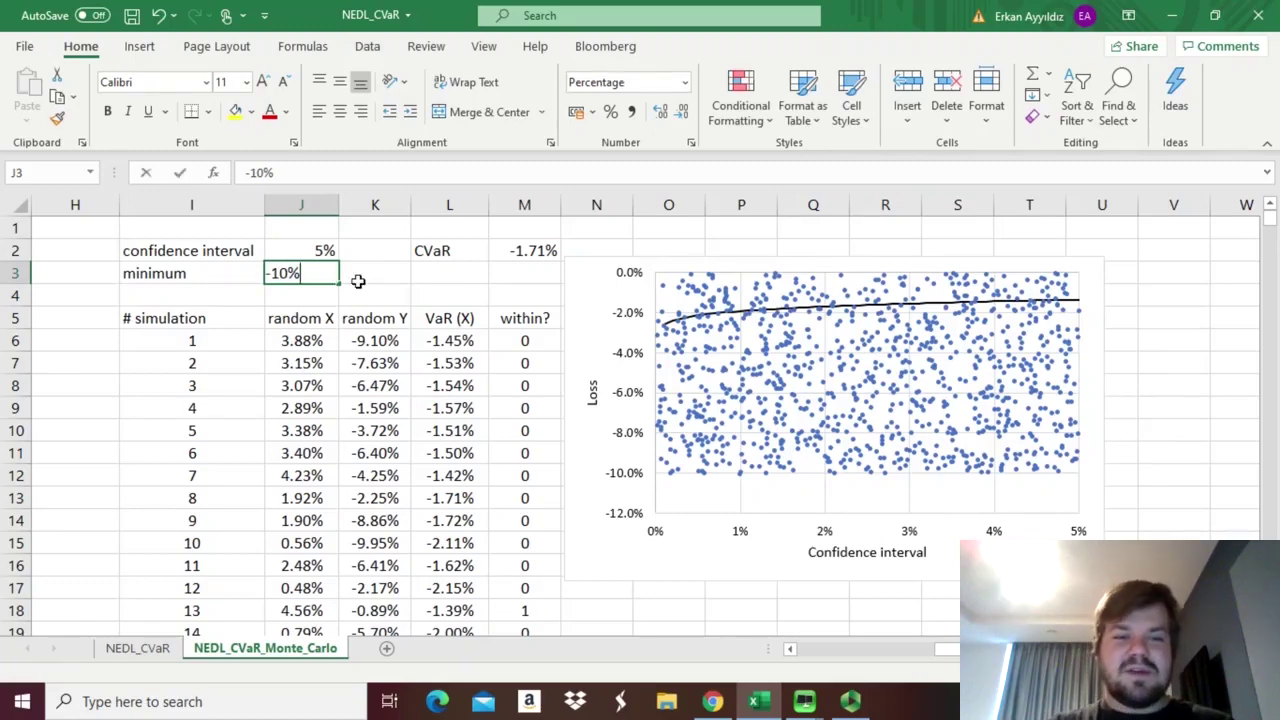
# Set the minimum in J3 to -20% and check the simulated CVaR in M2
pyautogui.write('-20')
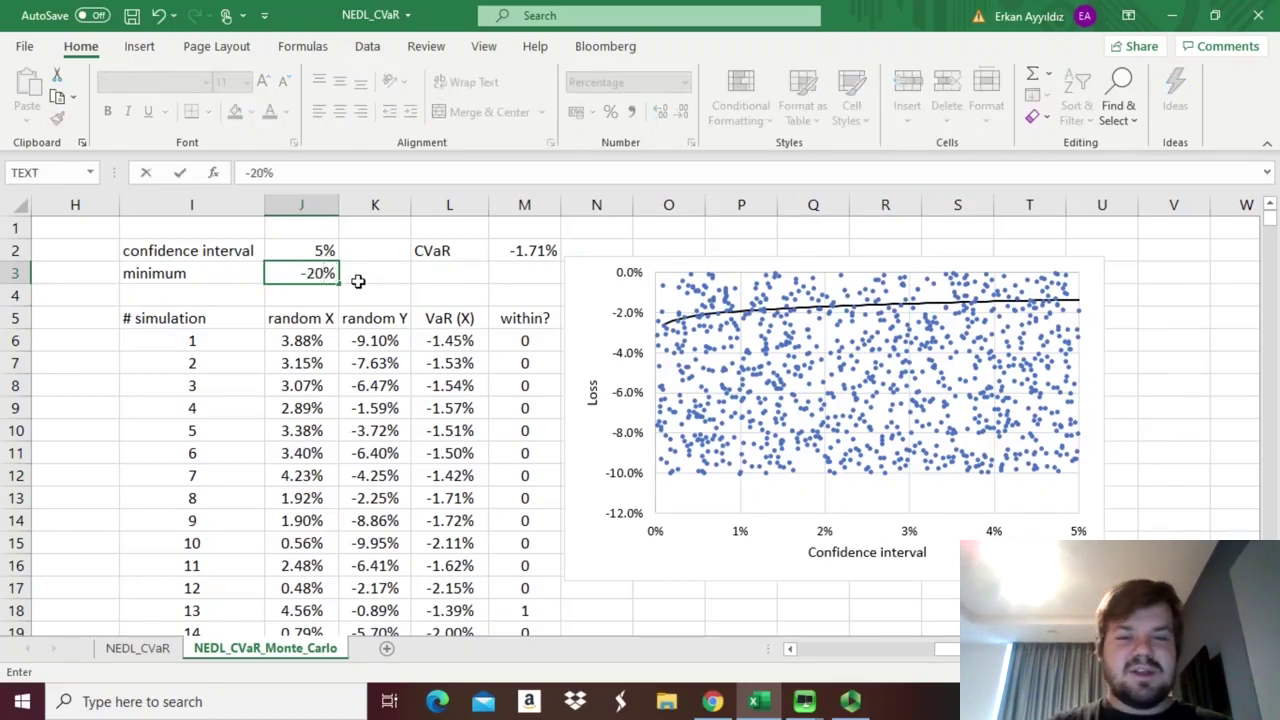
pyautogui.press('Return')
pyautogui.click(520, 237)
pyautogui.click(520, 250)
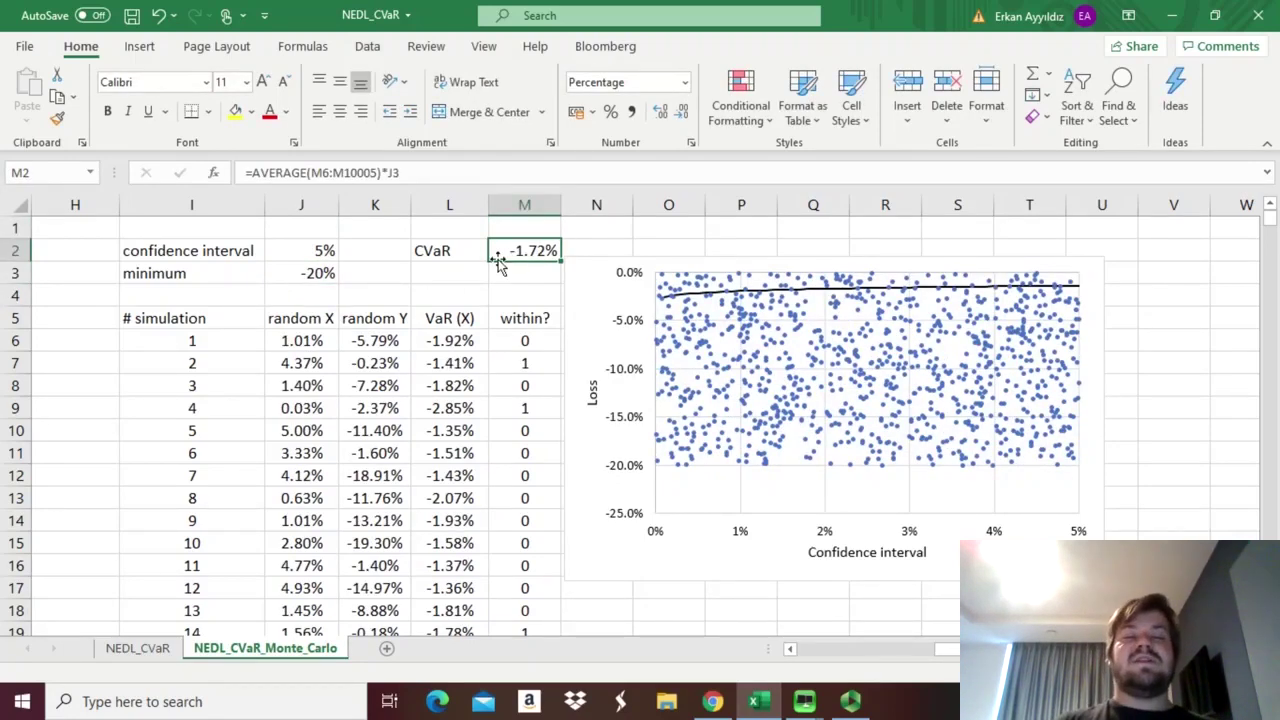
# Set the minimum in J3 to -100% and check the simulated CVaR in M2
pyautogui.click(304, 279)
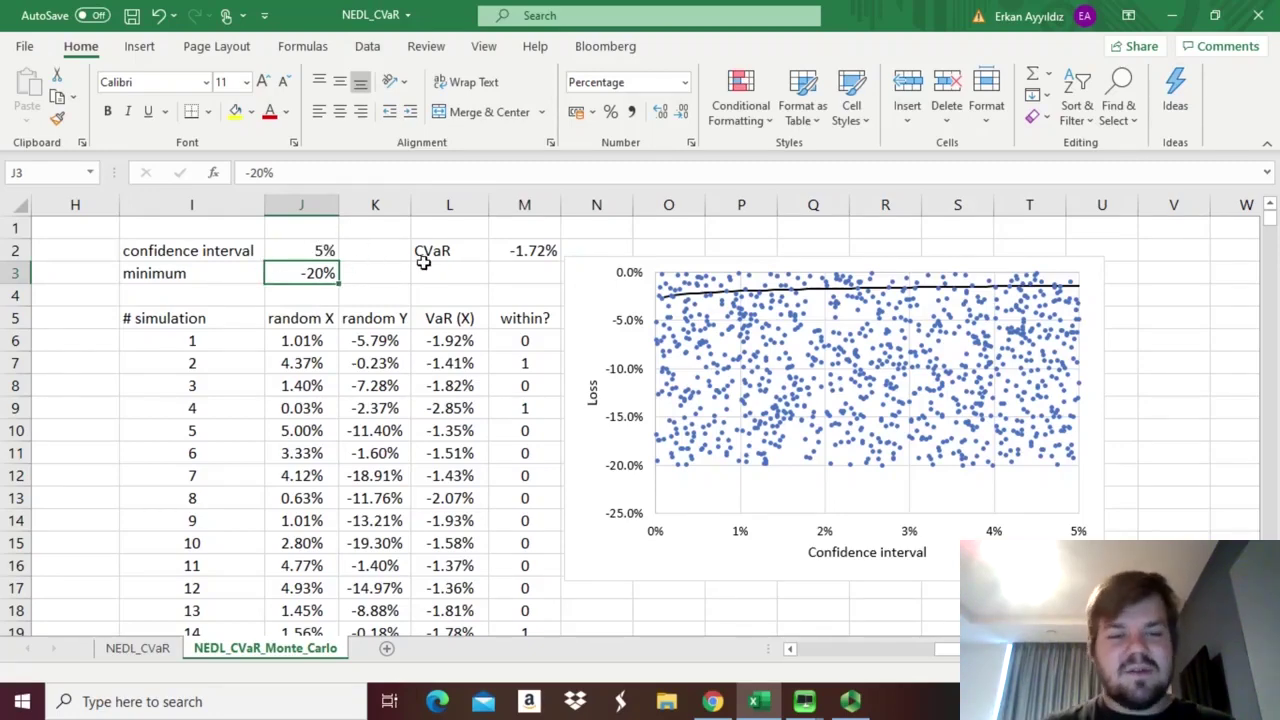
pyautogui.write('-100')
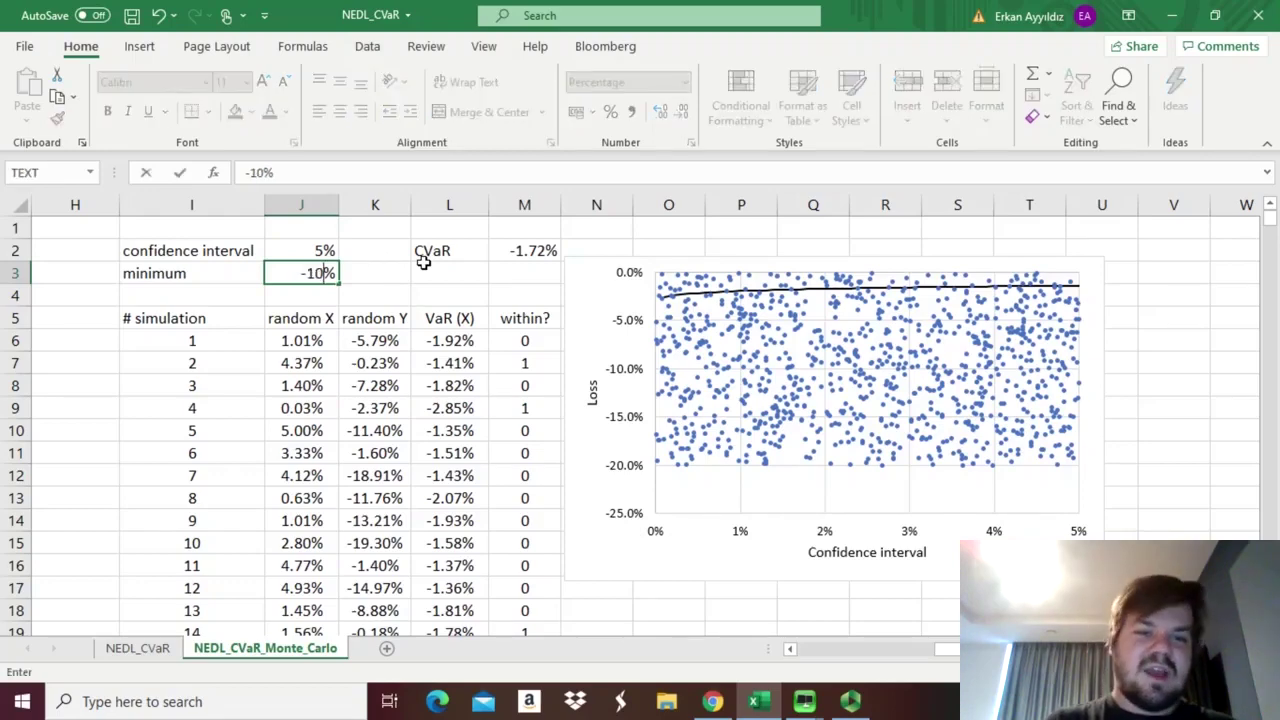
pyautogui.press('Return')
pyautogui.click(527, 250)
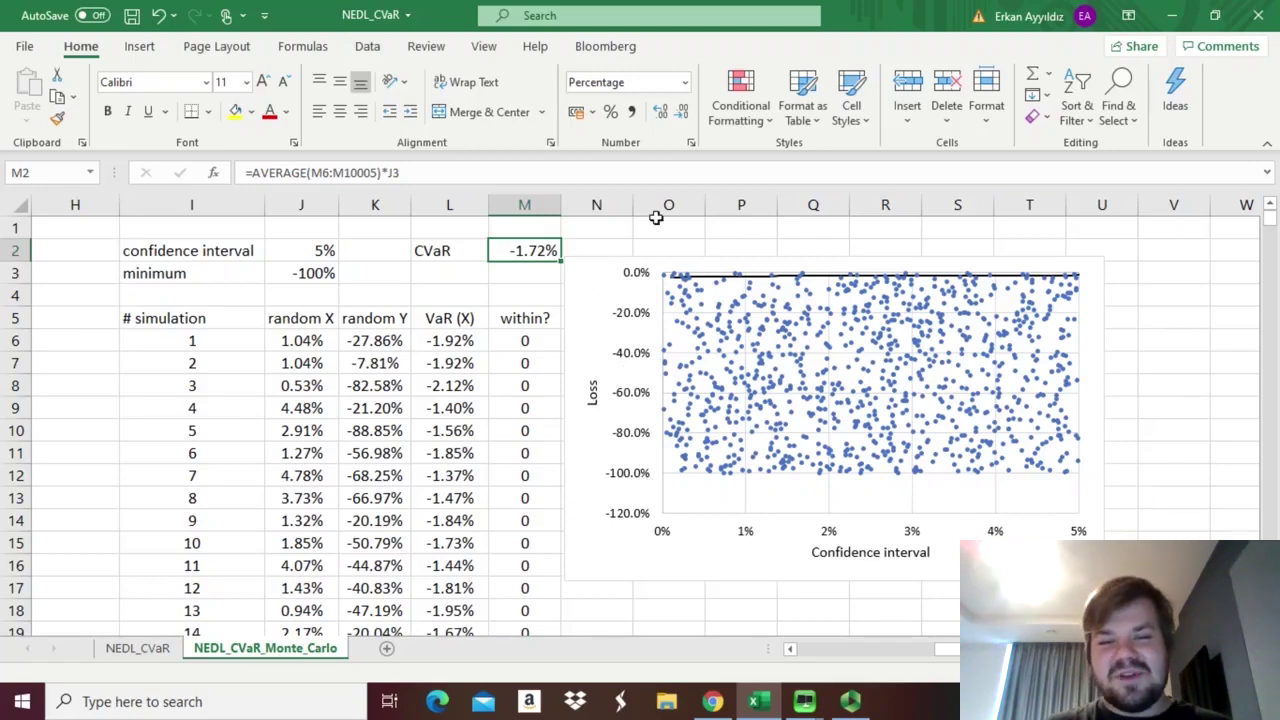
# Set the minimum in J3 to -10% and check the simulated CVaR in M2
pyautogui.click(300, 272)
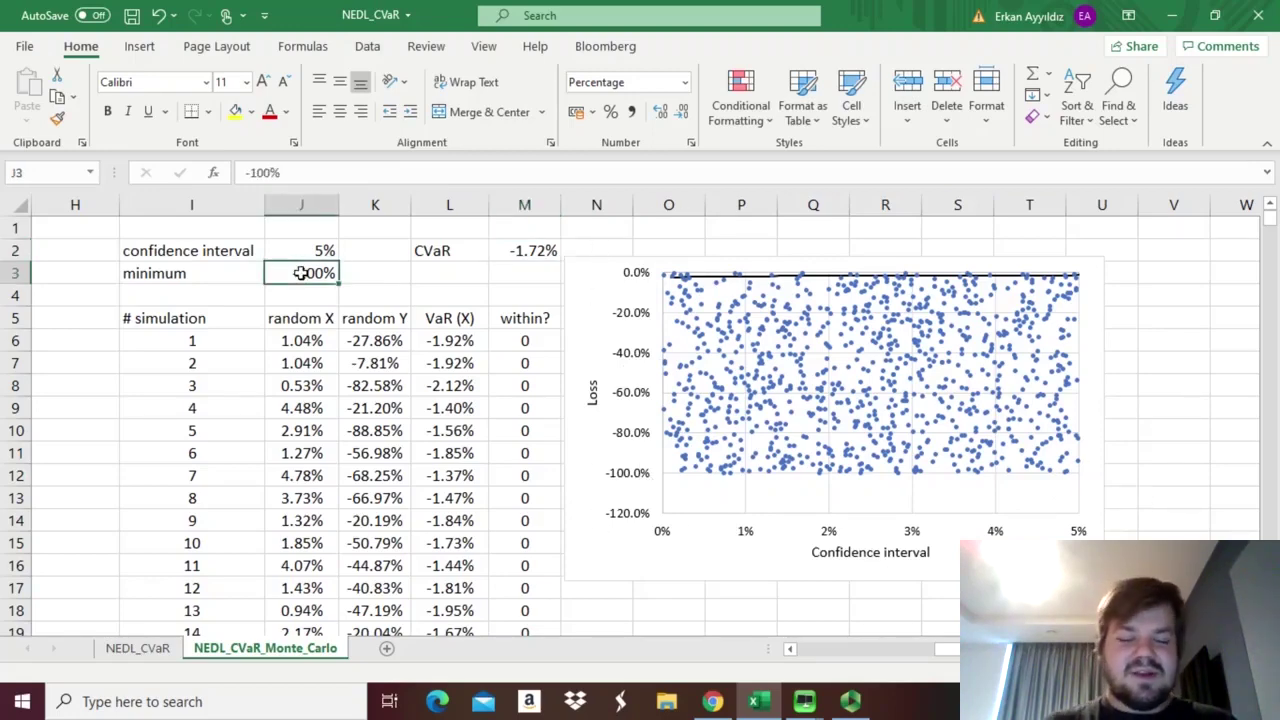
pyautogui.doubleClick(302, 273)
pyautogui.press('BackSpace')
pyautogui.press('Return')
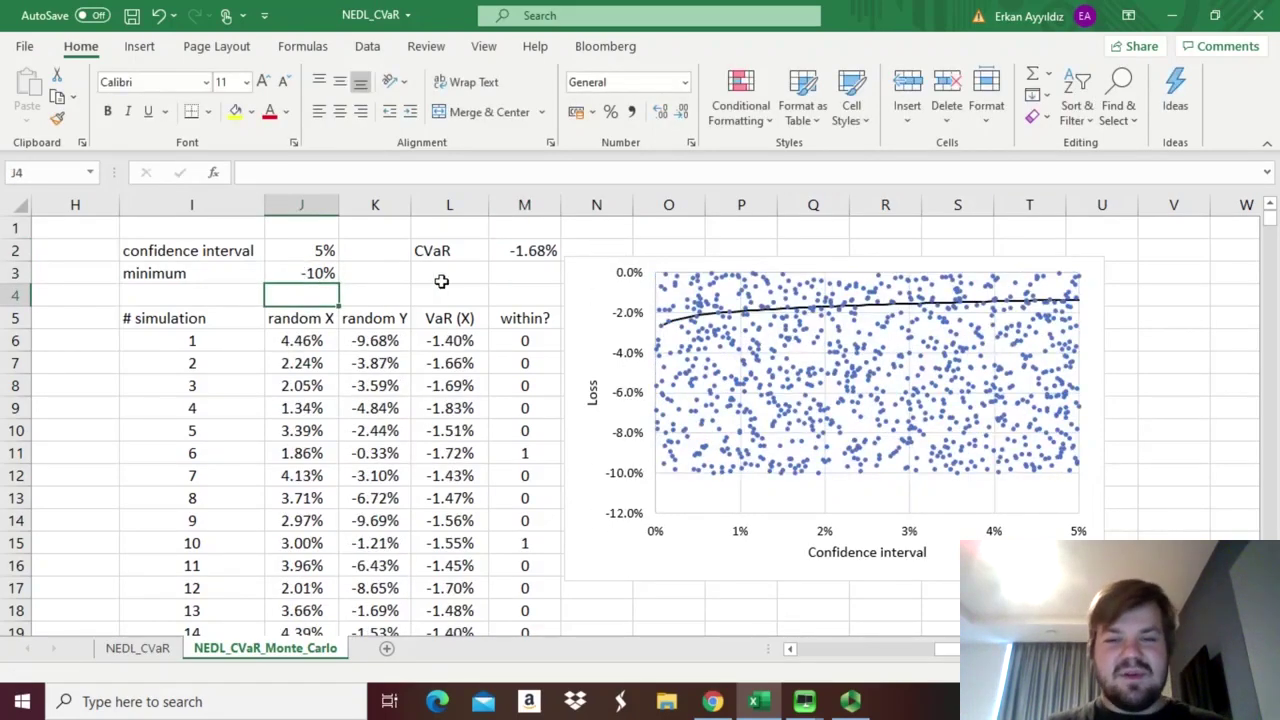
pyautogui.moveTo(497, 266); pyautogui.dragTo(505, 253)
pyautogui.click(505, 253)
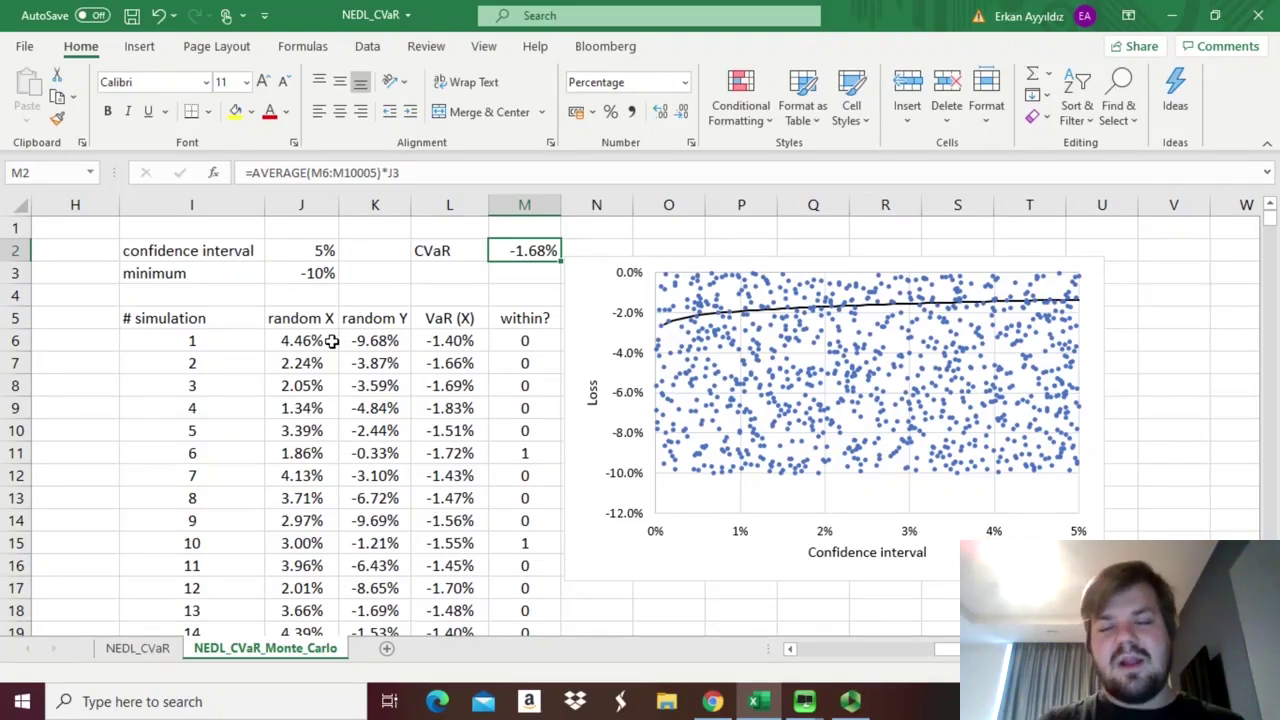
# Check how far down the numbered simulations in column I extend, and return to the start of the sheet
pyautogui.click(151, 341)
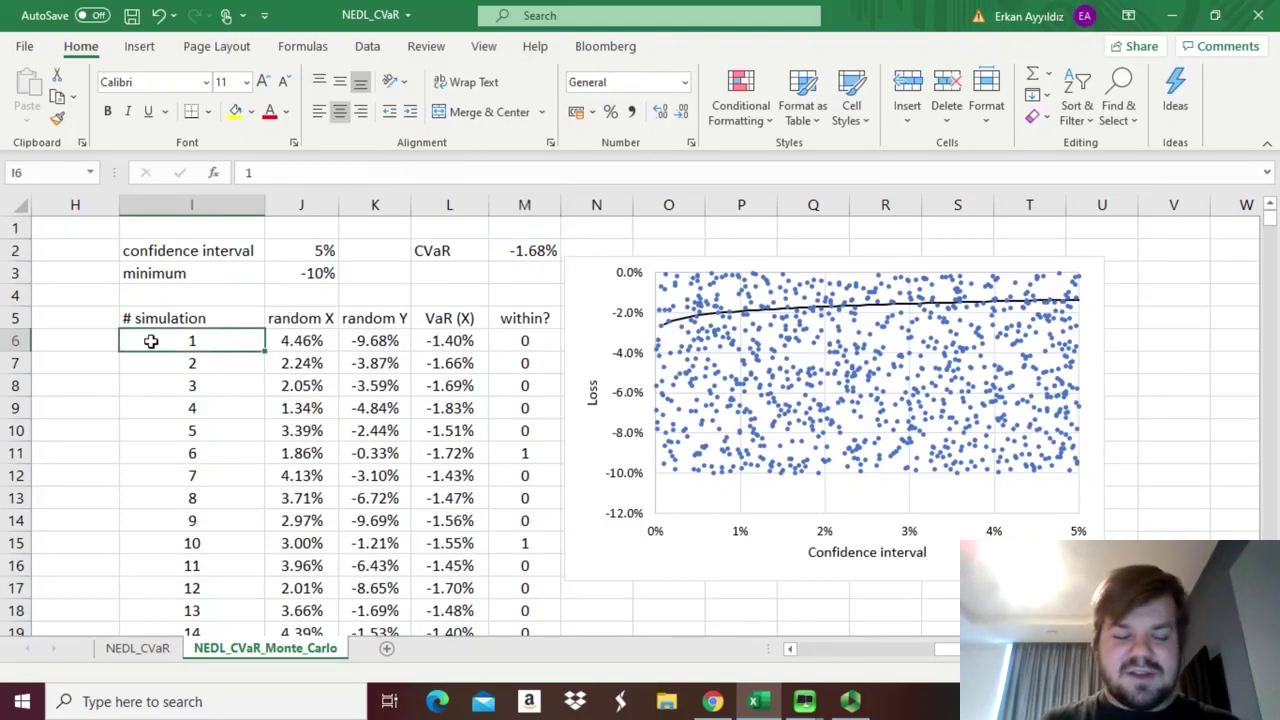
pyautogui.hotkey('ctrl', 'Down')
pyautogui.hotkey('ctrl', 'Up')
pyautogui.hotkey('ctrl', 'Up')
pyautogui.hotkey('ctrl', 'Up')
pyautogui.hotkey('ctrl', 'Up')
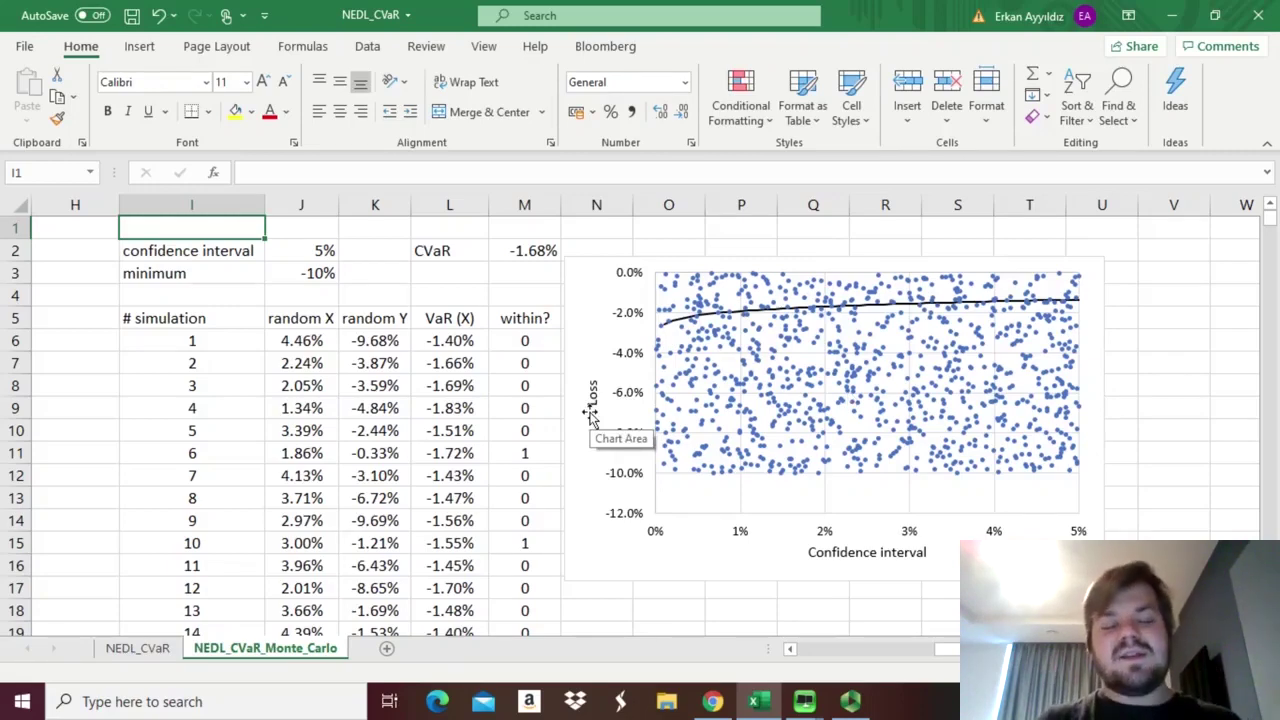
# Compare the simulated CVaR in M2 with the CVaR (VCV) figure for the 5.0% confidence interval in G55
pyautogui.click(95, 291)
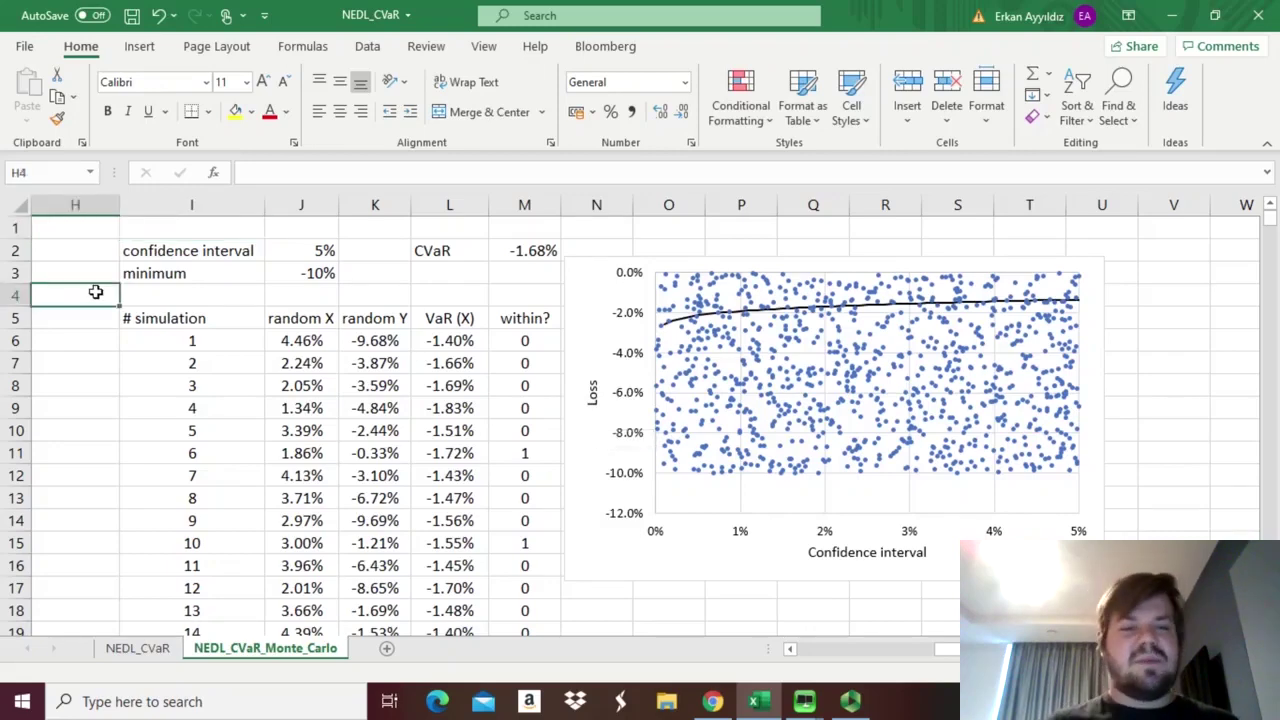
pyautogui.press('Left')
pyautogui.press('Left')
pyautogui.press('Left')
pyautogui.press('Left')
pyautogui.press('Left')
pyautogui.click(965, 250)
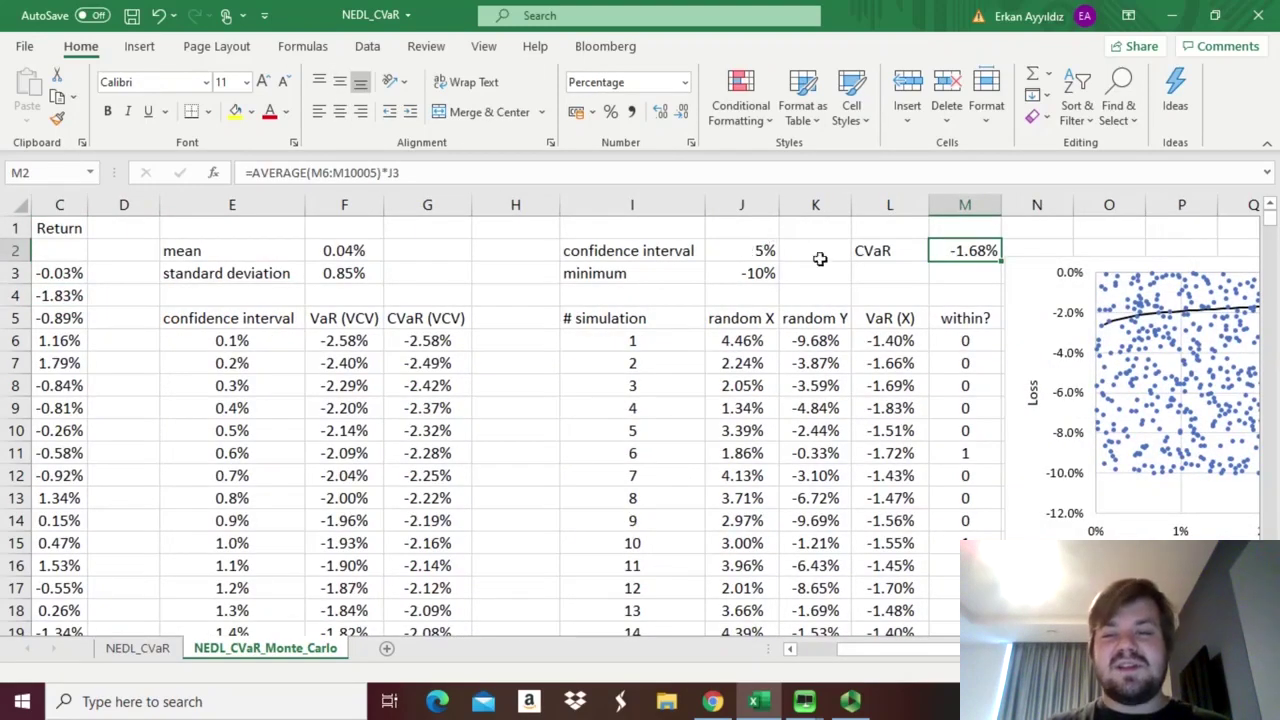
pyautogui.click(352, 363)
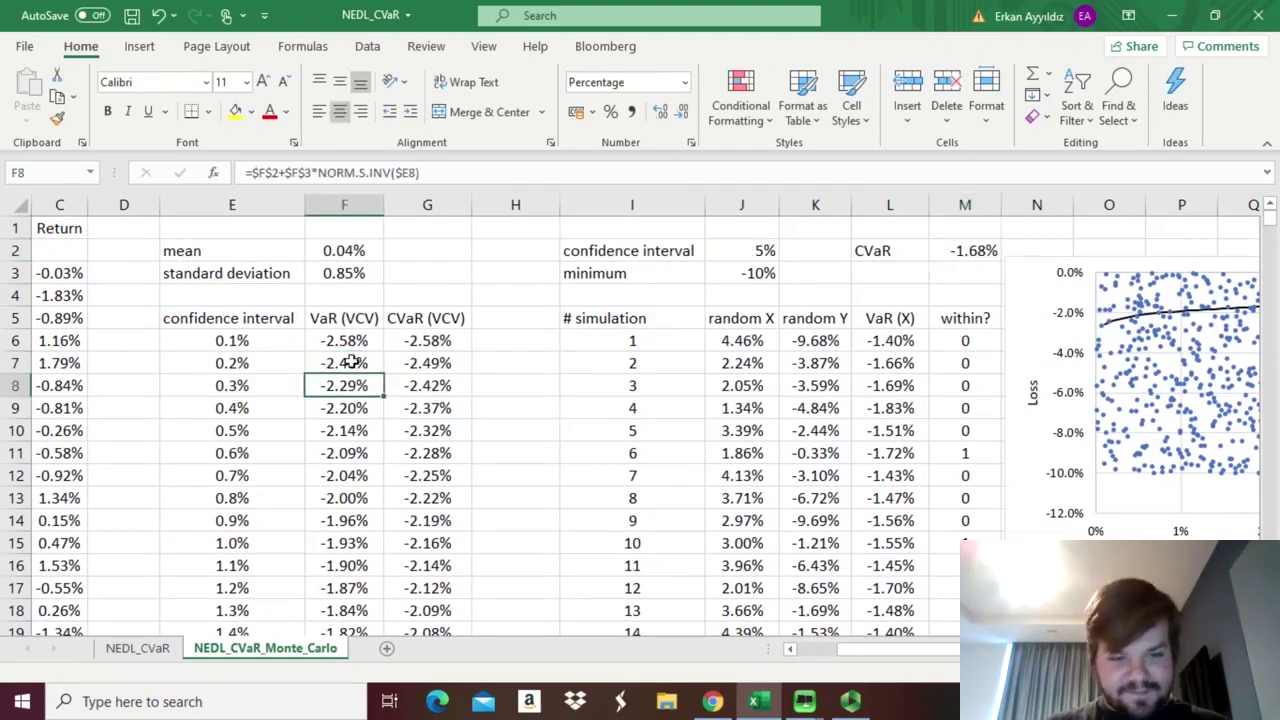
pyautogui.click(394, 172)
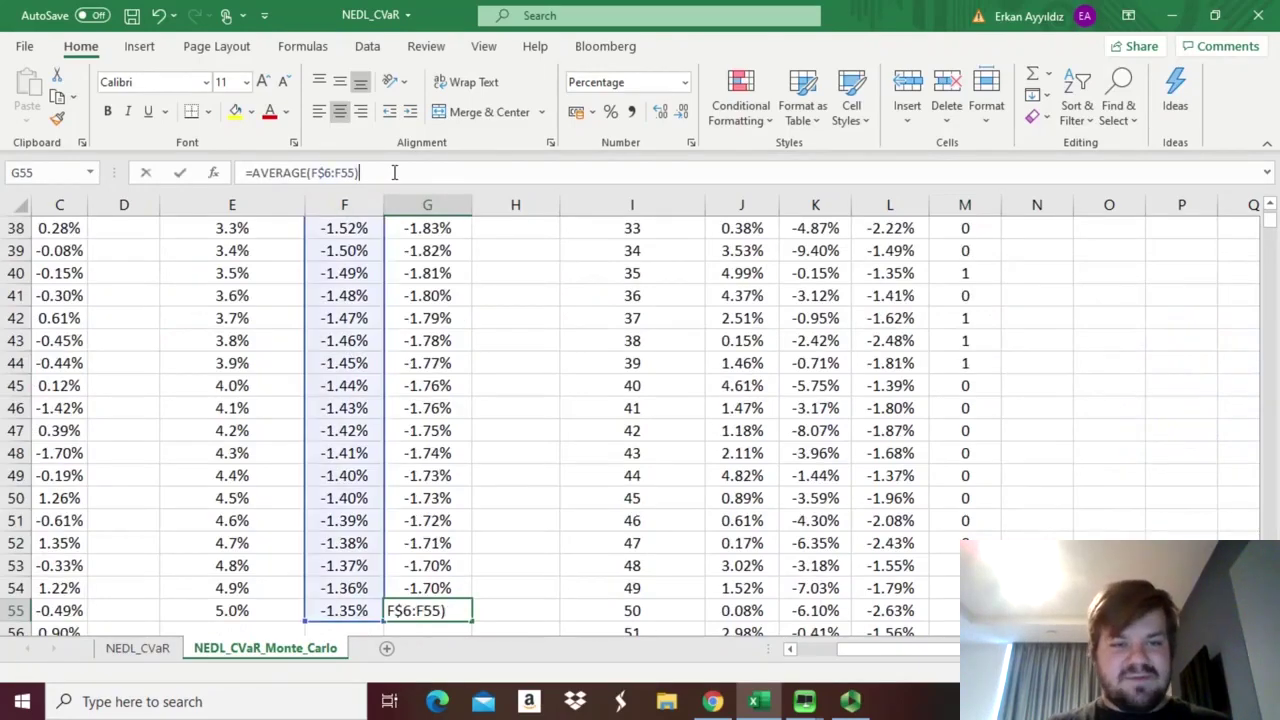
pyautogui.press('Escape')
pyautogui.press('Left')
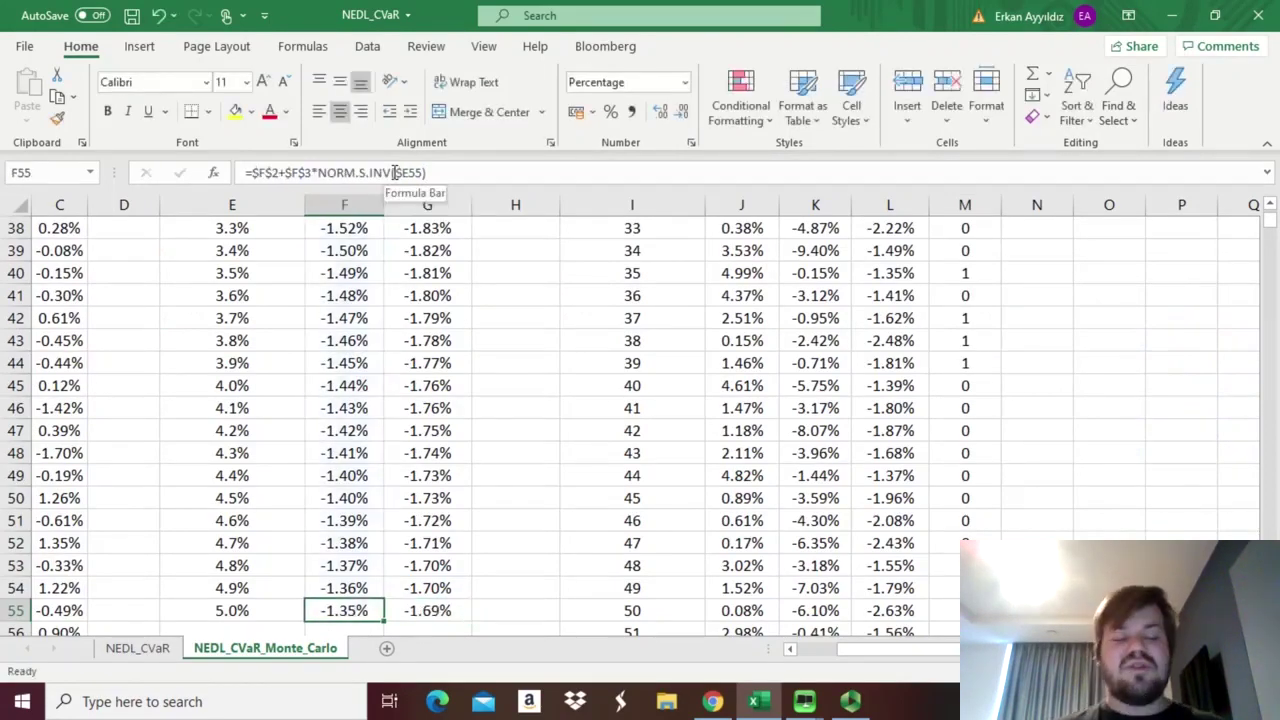
pyautogui.hotkey('ctrl', 'Up')
pyautogui.hotkey('ctrl', 'Up')
pyautogui.hotkey('ctrl', 'Up')
pyautogui.hotkey('ctrl', 'Up')
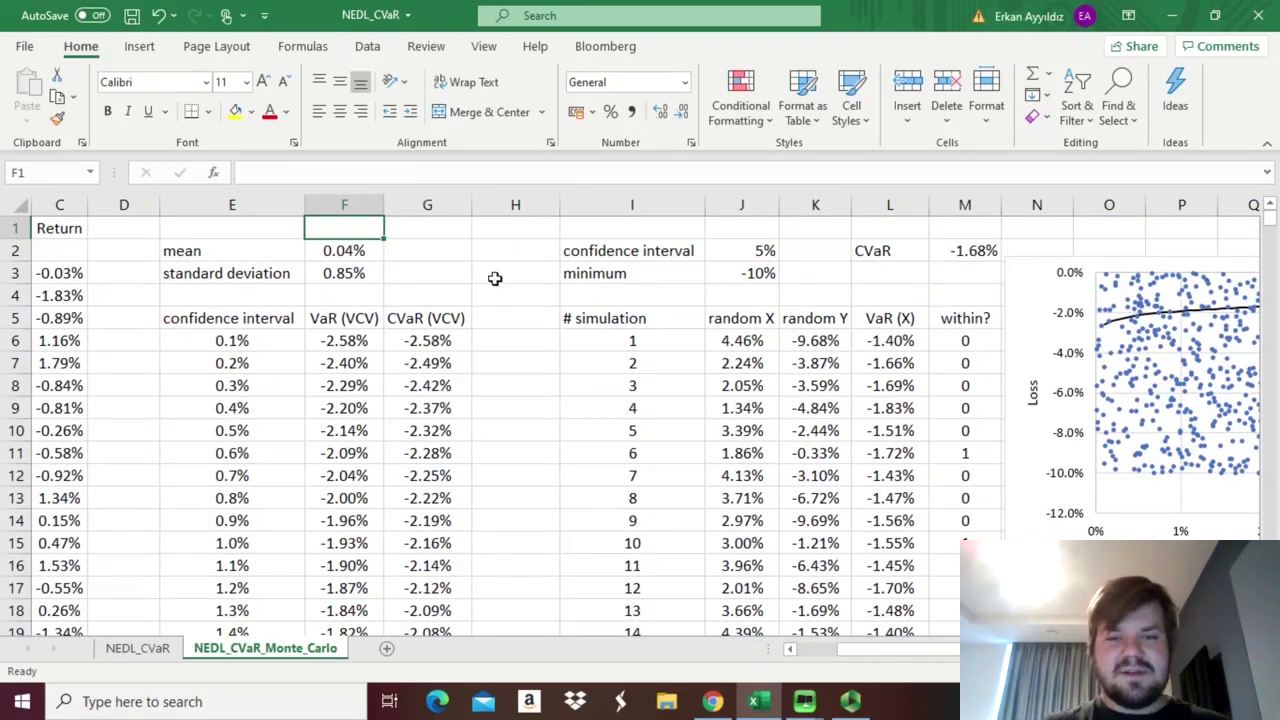
pyautogui.click(477, 312)
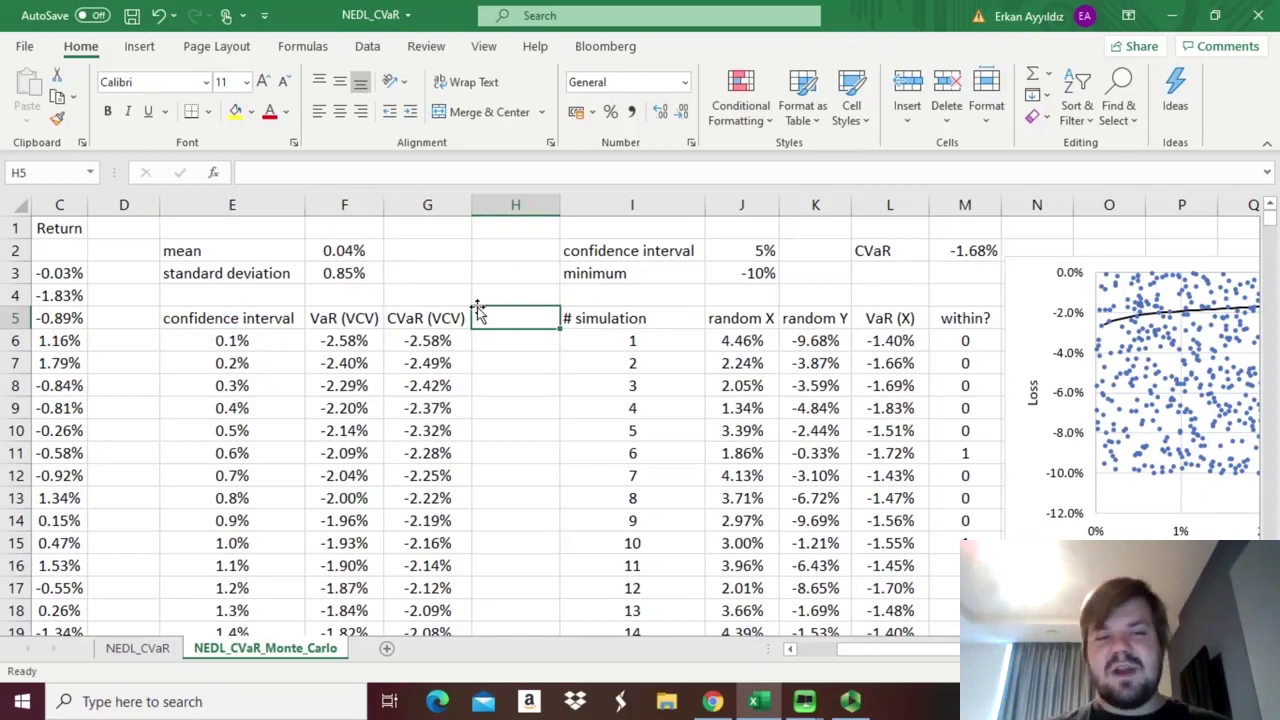
pyautogui.press('Right')
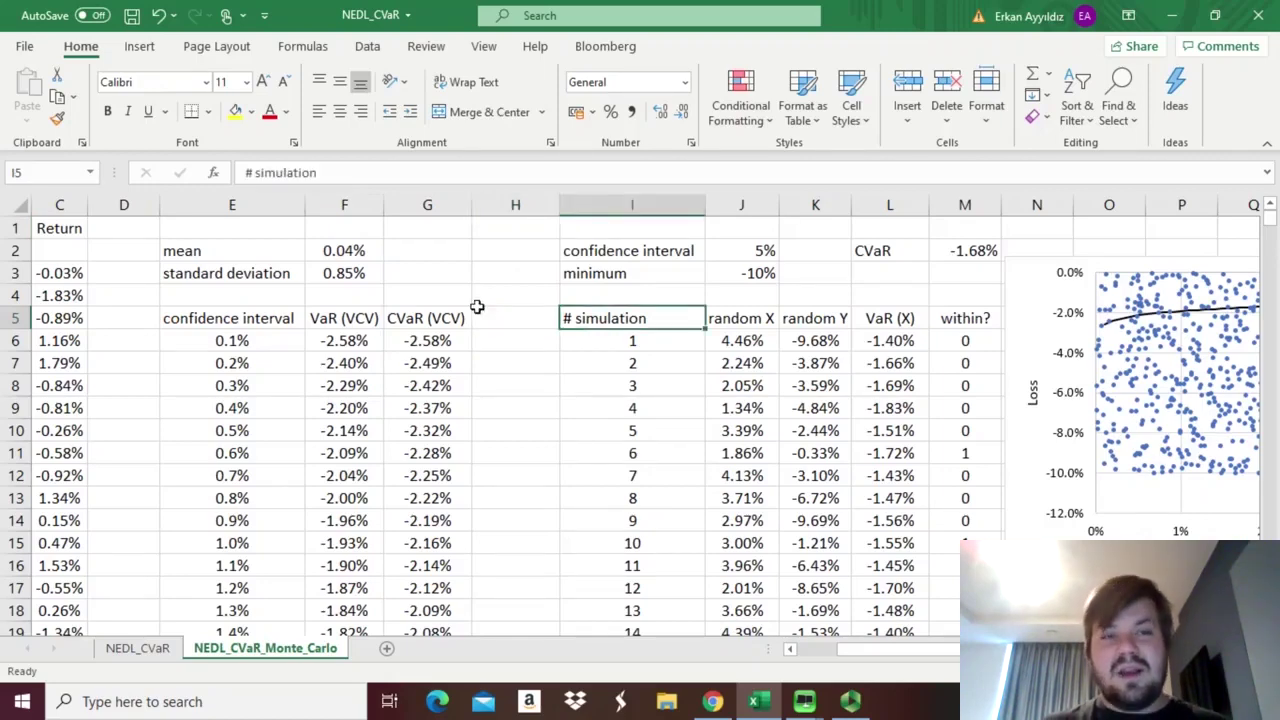